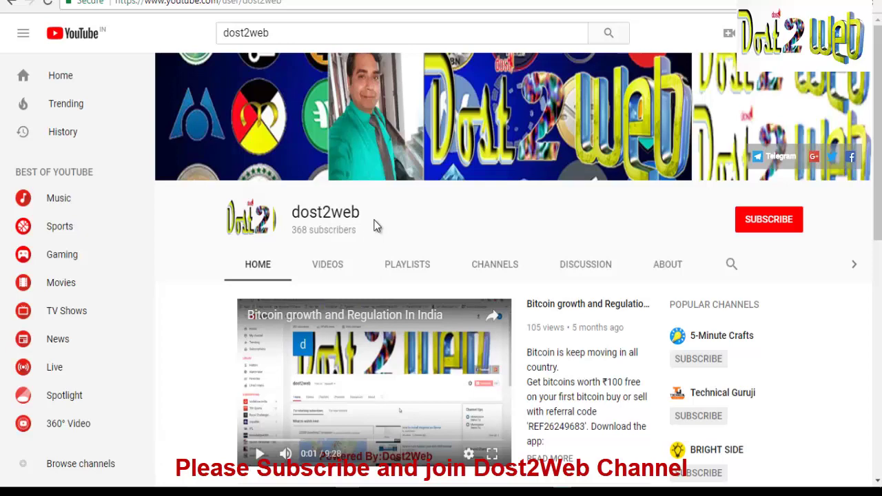
# Switch to Telegram Web and follow the shared Bsai.io referral link to the BsaiCoin airdrop page
pyautogui.moveTo(227, 492)
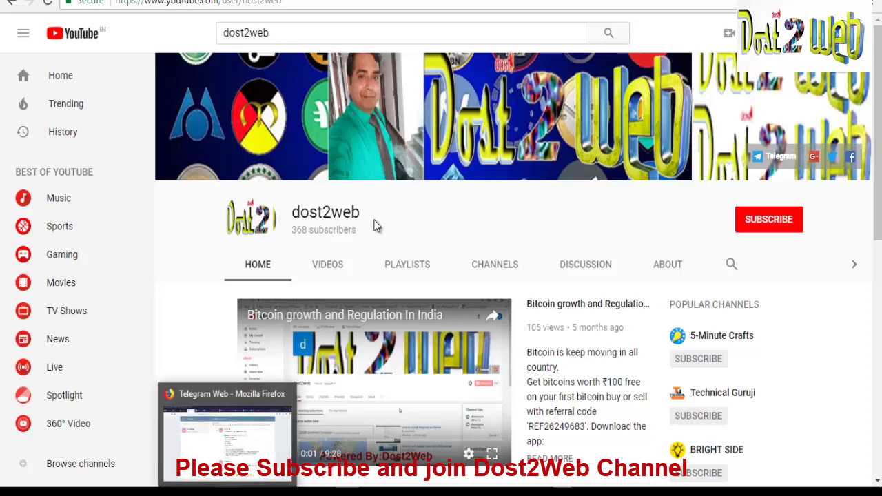
pyautogui.click(227, 435)
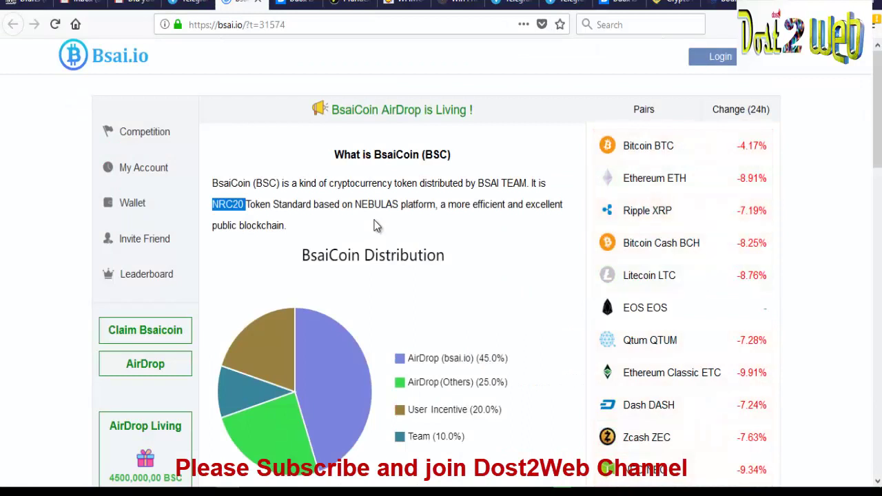
# Register a Bsai.io account with username, e-mail, code and password, then log in with it
pyautogui.click(376, 225)
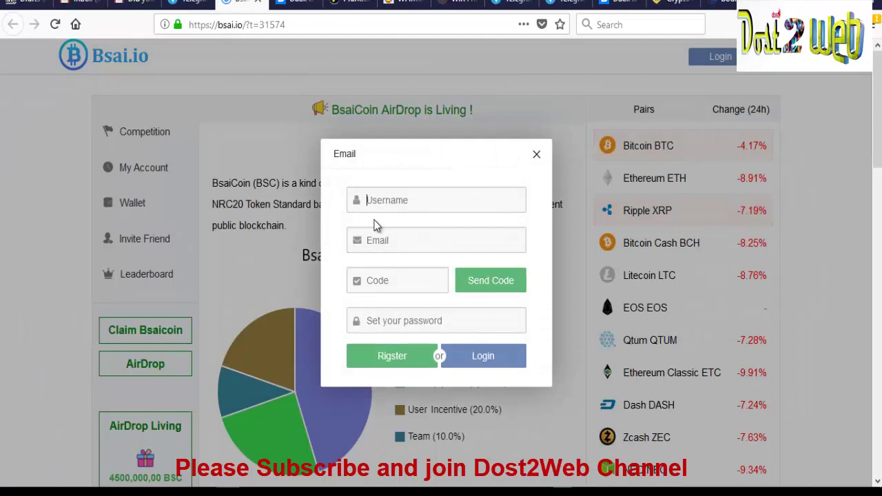
pyautogui.click(375, 220)
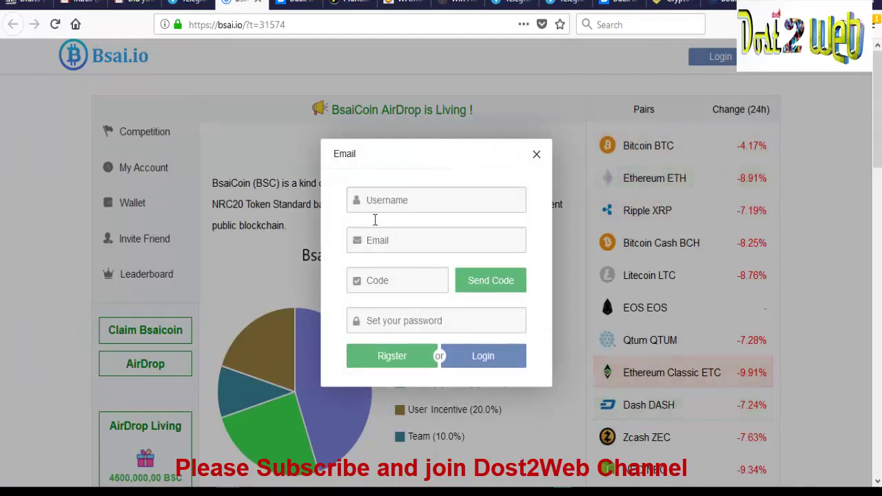
pyautogui.press('Tab')
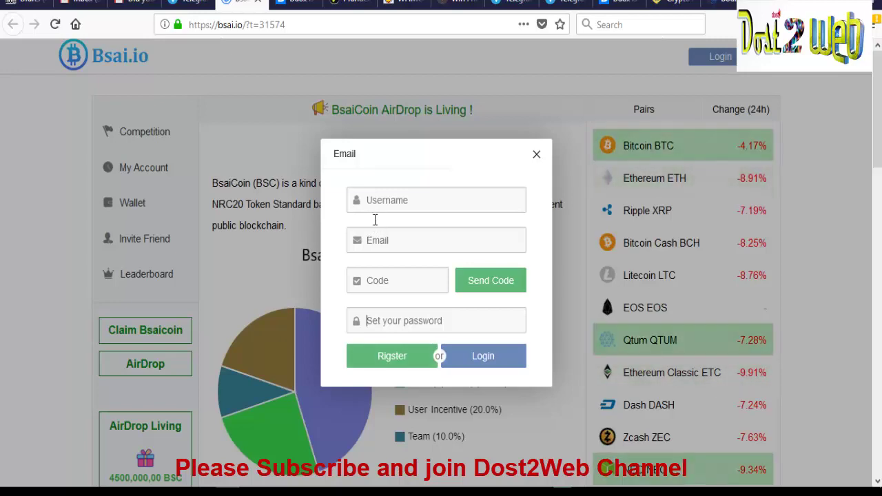
pyautogui.press('Escape')
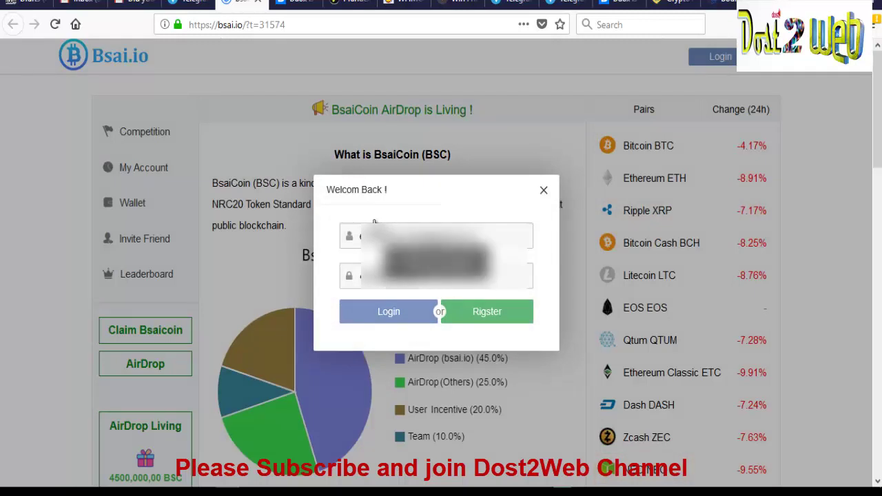
pyautogui.press('Return')
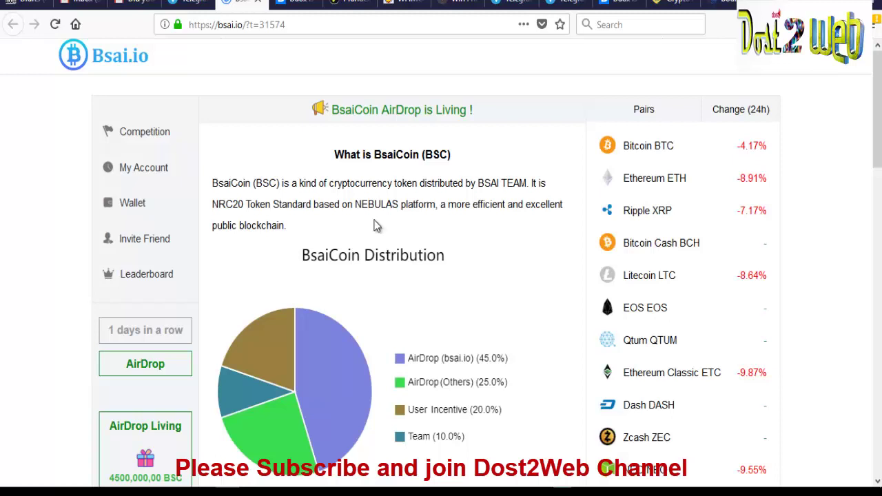
# Scroll through the BsaiCoin home page to review its content
pyautogui.scroll(-2, 376, 226)
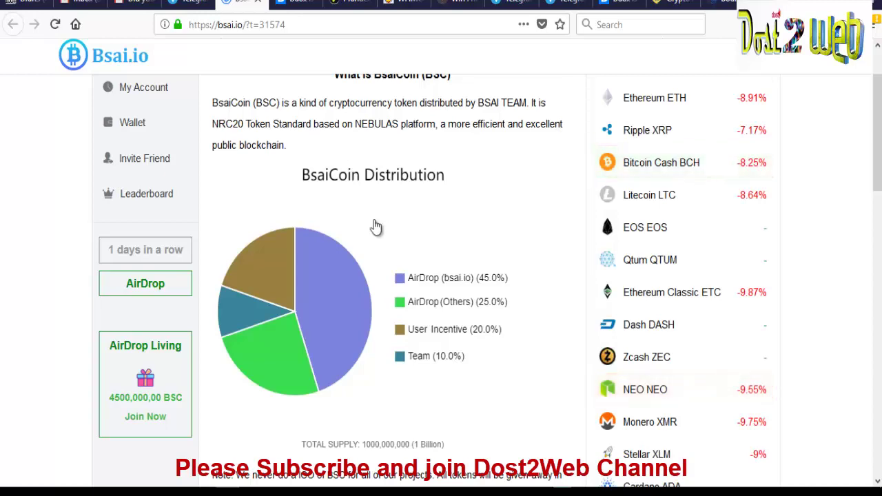
pyautogui.scroll(2, 375, 226)
pyautogui.scroll(-6, 376, 226)
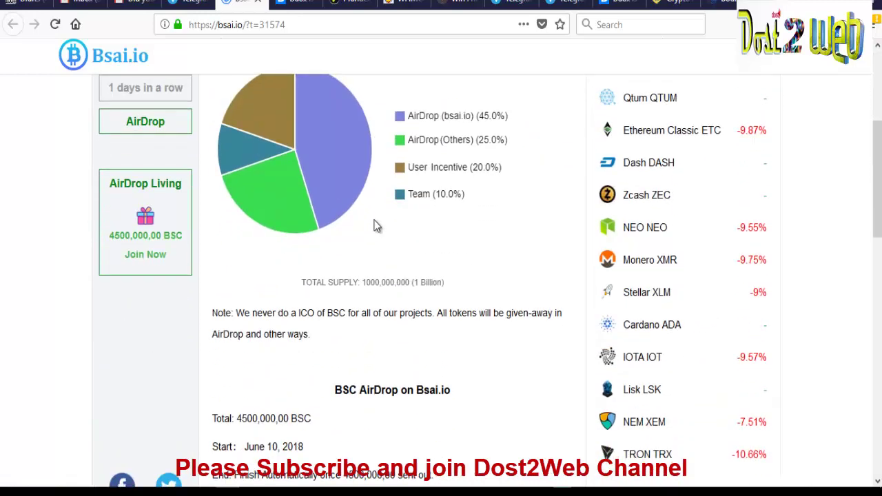
pyautogui.scroll(-4, 376, 226)
pyautogui.scroll(8, 376, 226)
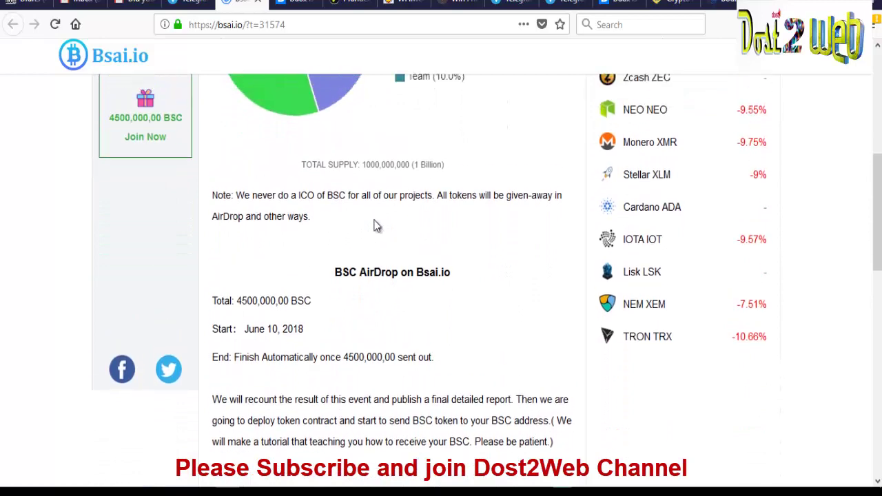
pyautogui.scroll(3, 376, 226)
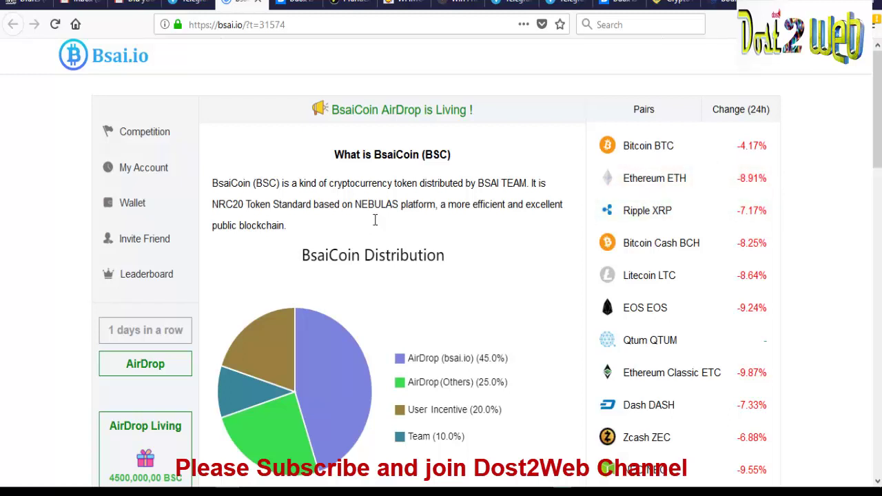
# Highlight 'NRC20 Token Standard' and 'NEBULAS' in the description, then go to My Account
pyautogui.moveTo(212, 205); pyautogui.dragTo(335, 204)
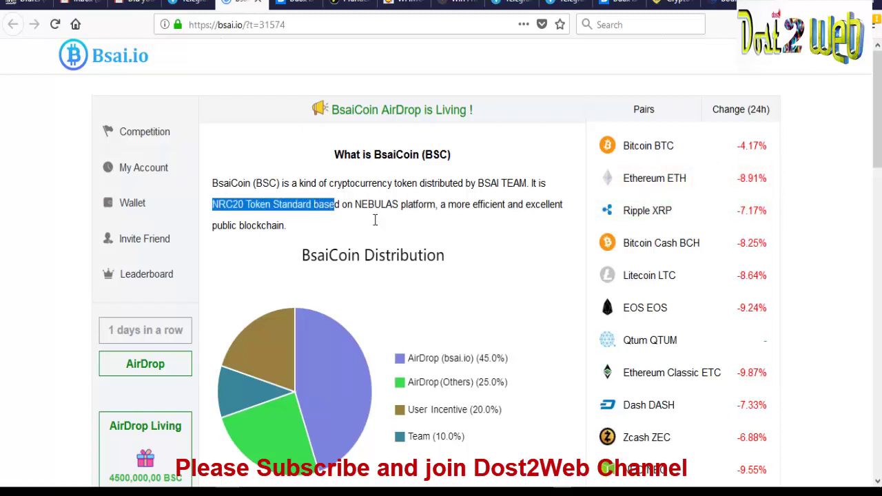
pyautogui.click(375, 220)
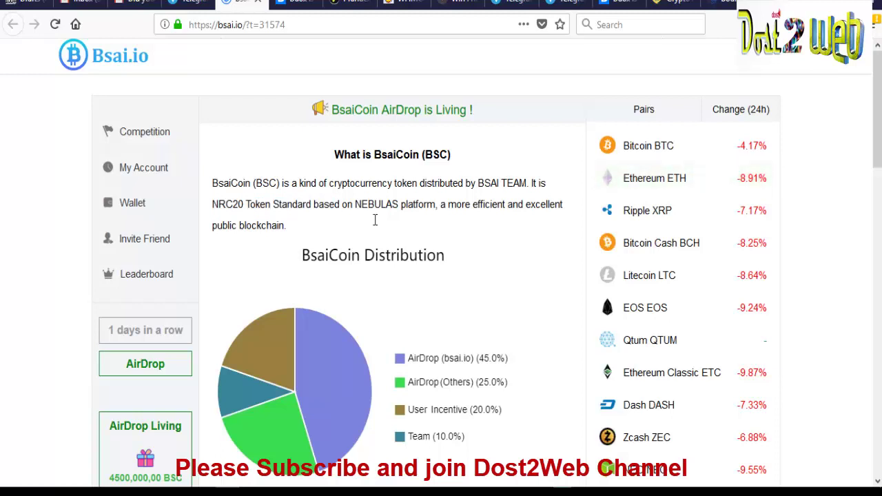
pyautogui.moveTo(212, 204); pyautogui.dragTo(243, 204)
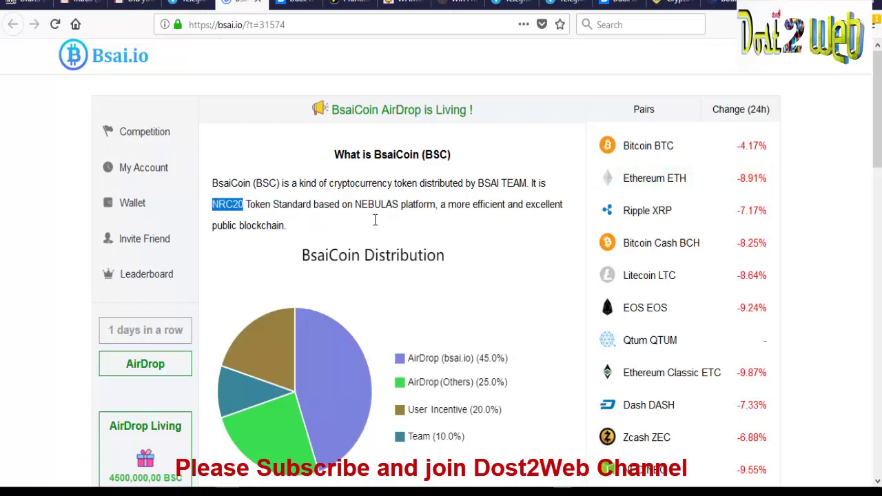
pyautogui.click(375, 220)
pyautogui.moveTo(355, 204); pyautogui.dragTo(416, 204)
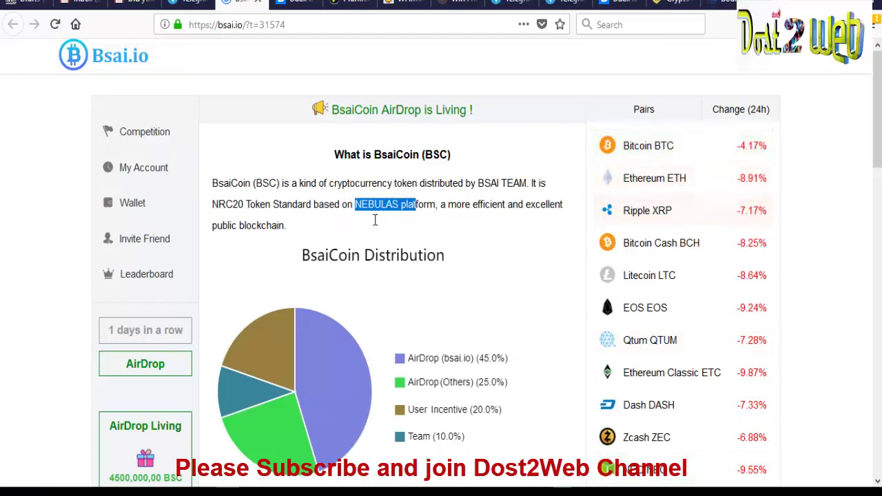
pyautogui.scroll(-2, 375, 220)
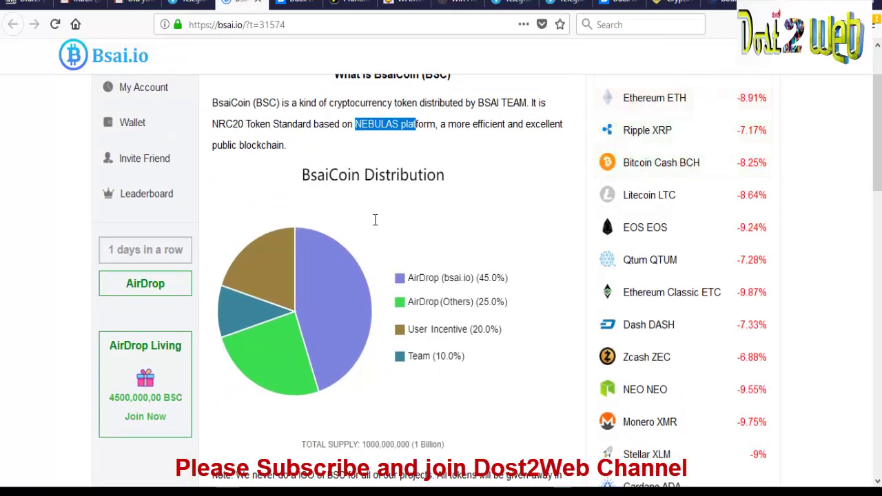
pyautogui.click(375, 220)
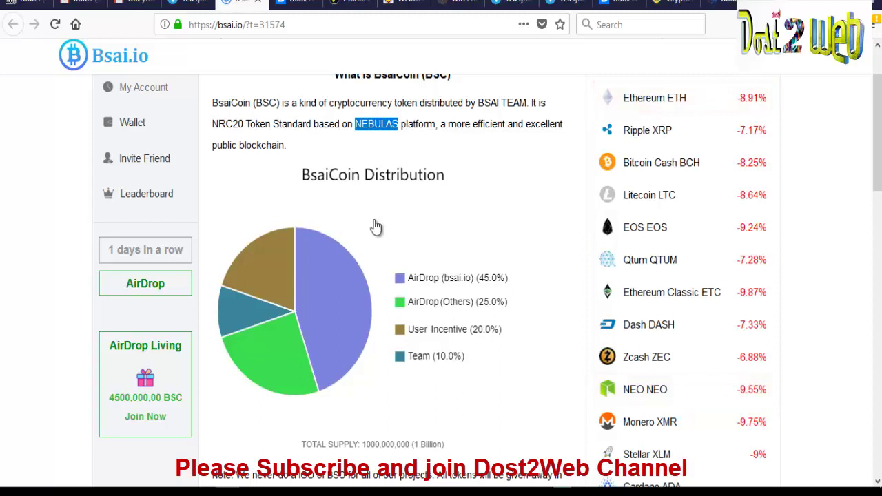
pyautogui.click(377, 227)
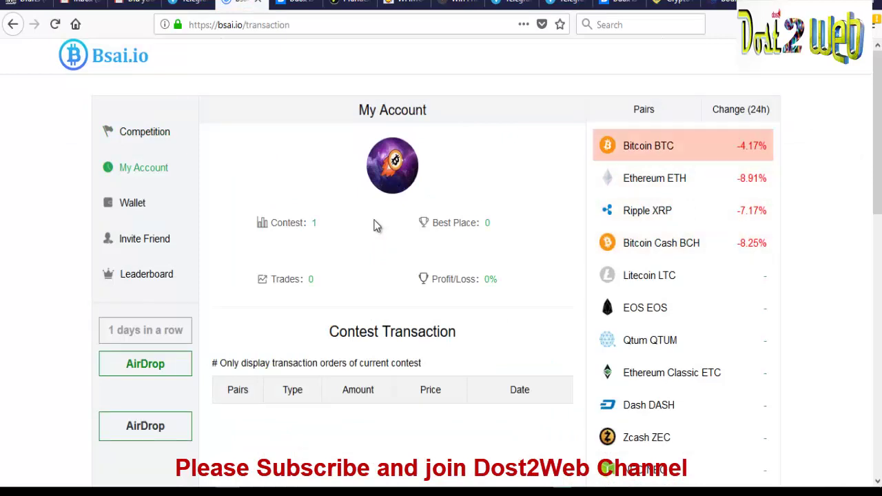
# Point out the 1240 BsaiCoin balance, select the BTC reward address and read 'What is Bsaicoin'
pyautogui.scroll(-4, 376, 226)
pyautogui.scroll(1, 375, 220)
pyautogui.scroll(3, 375, 220)
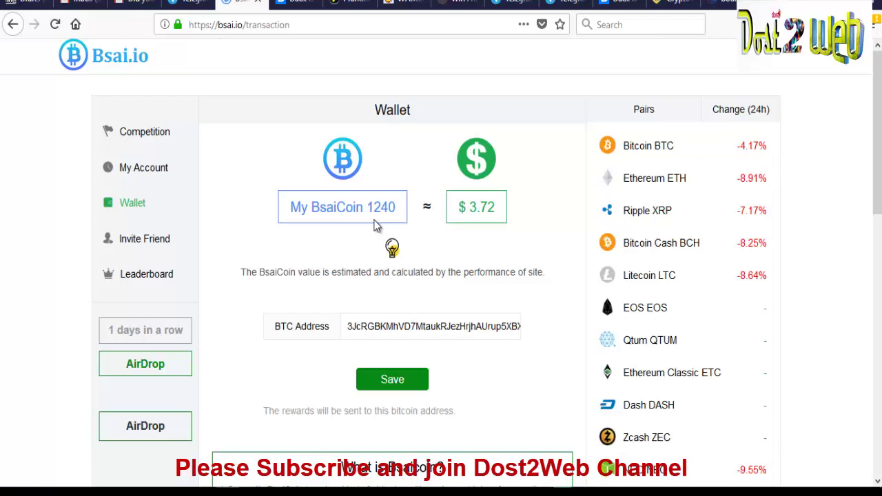
pyautogui.doubleClick(375, 220)
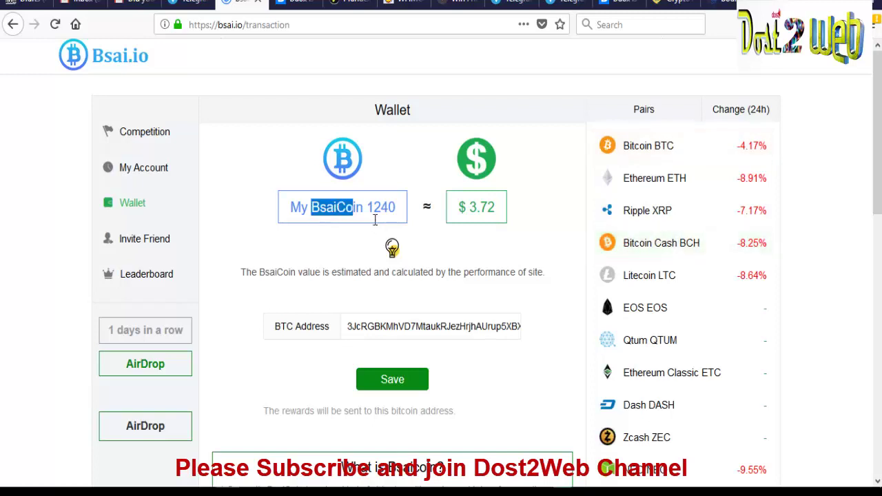
pyautogui.scroll(-2, 377, 224)
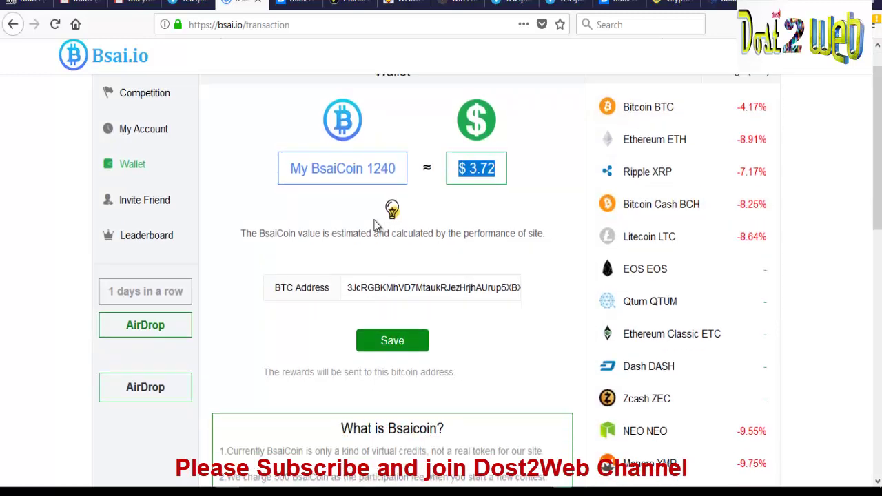
pyautogui.hotkey('ctrl', 'a')
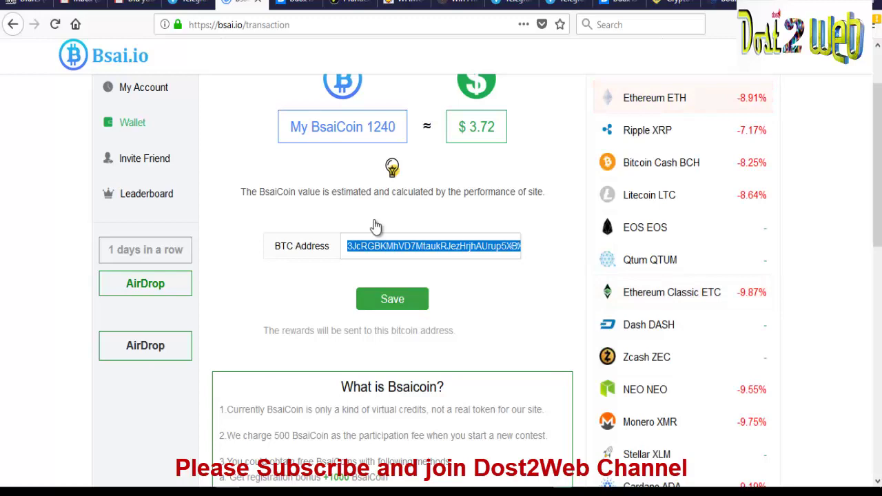
pyautogui.scroll(-2, 376, 226)
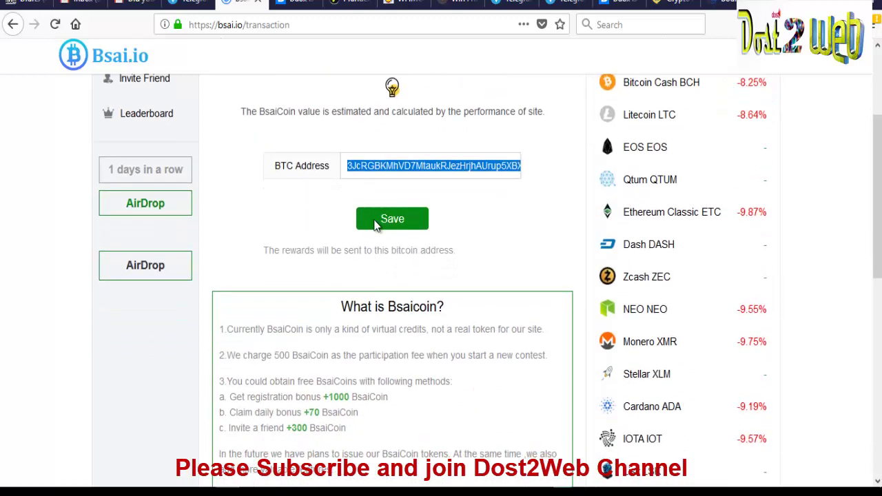
pyautogui.scroll(-2, 377, 227)
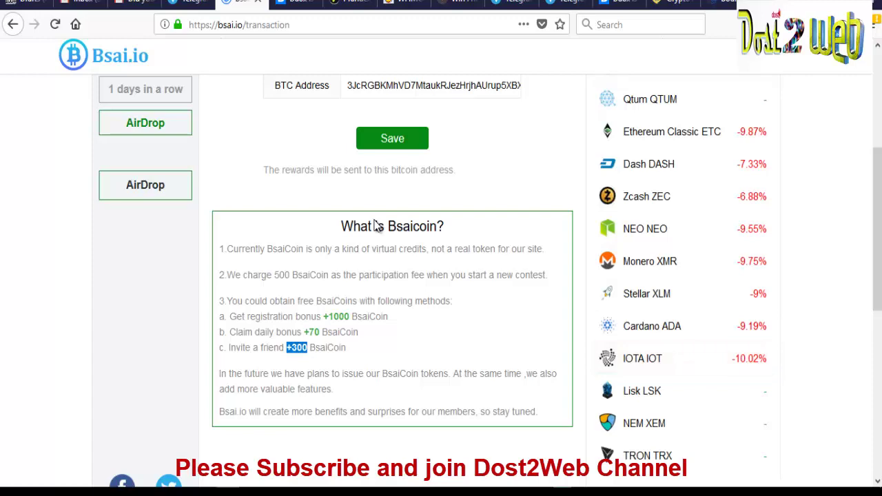
pyautogui.scroll(4, 376, 226)
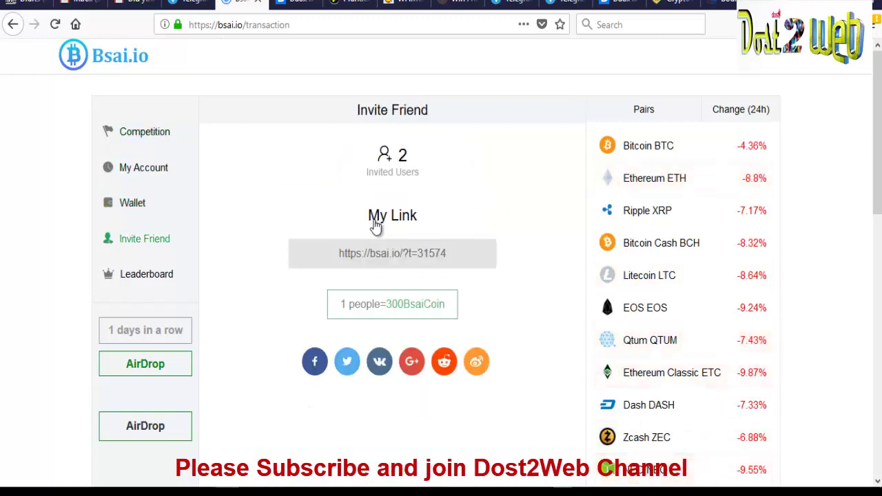
# Check the Bsai.io contest leaderboard, then return to the Telegram post with the Nebulas sign-up link
pyautogui.scroll(-3, 375, 224)
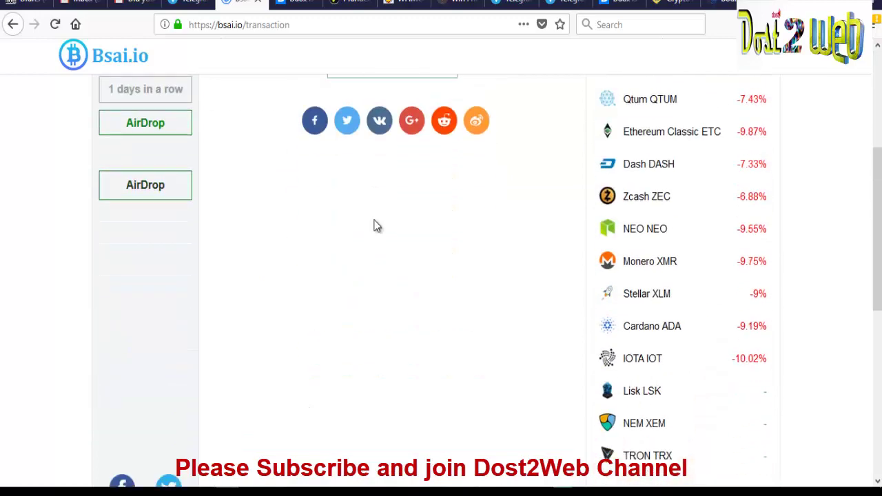
pyautogui.scroll(3, 375, 224)
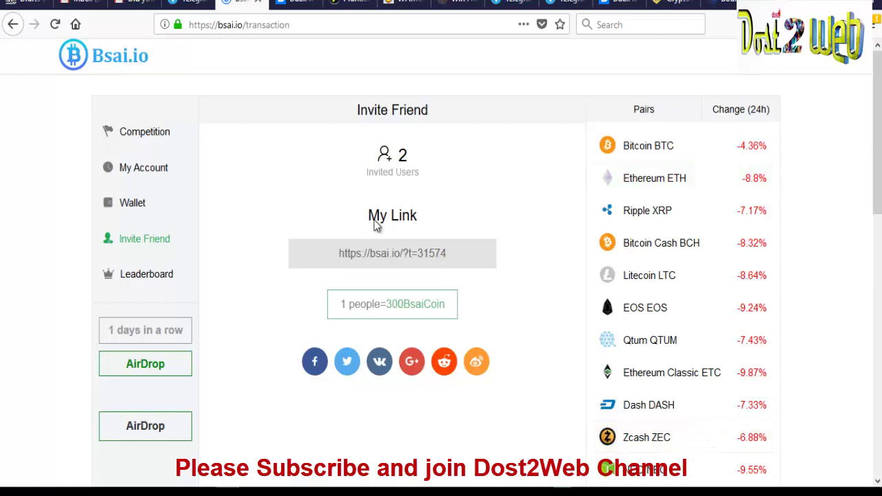
pyautogui.hotkey('ctrl', 'shift', 'Tab')
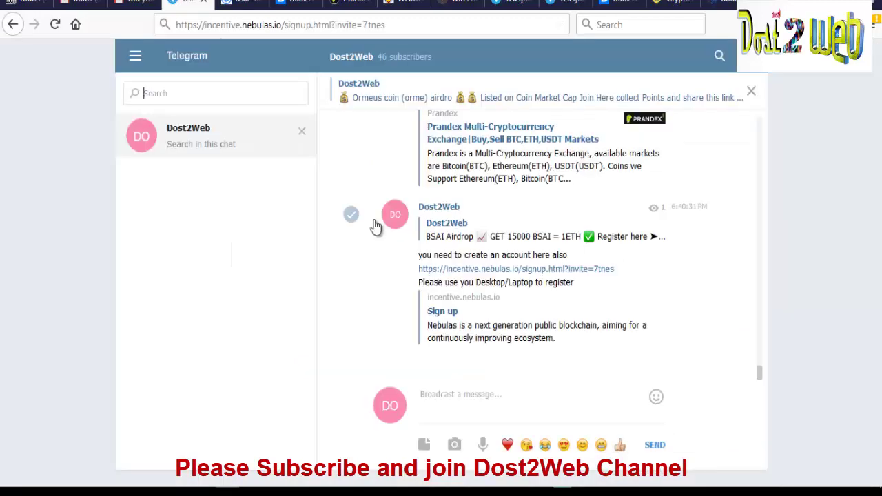
pyautogui.hotkey('ctrl', 'Tab')
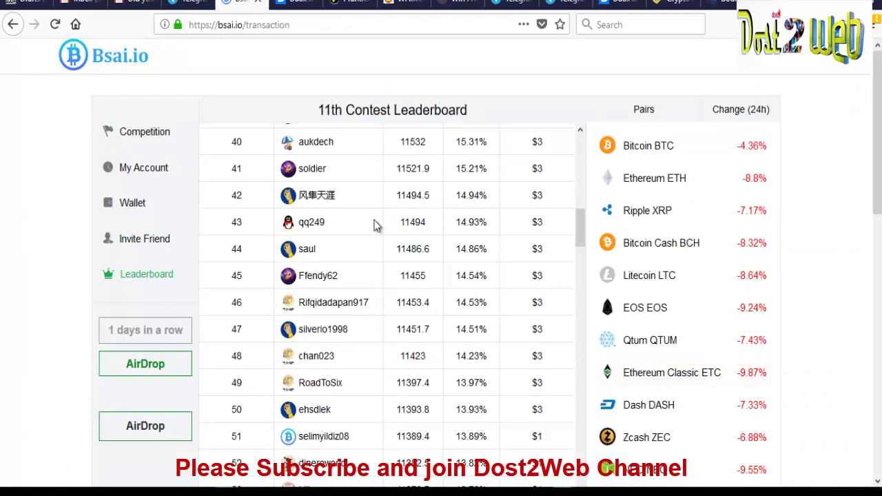
pyautogui.scroll(8, 375, 226)
pyautogui.hotkey('ctrl', 'shift', 'Tab')
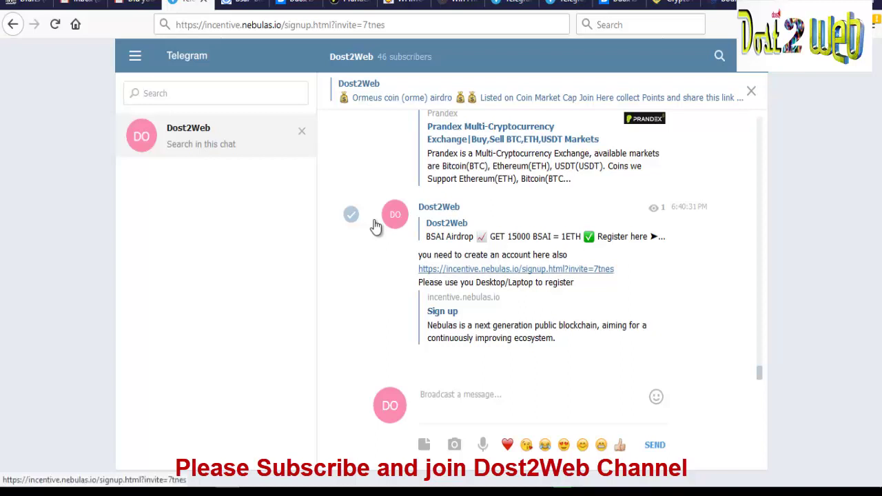
# Open the incentive.nebulas.io sign-up link and go through the registration form
pyautogui.press('Return')
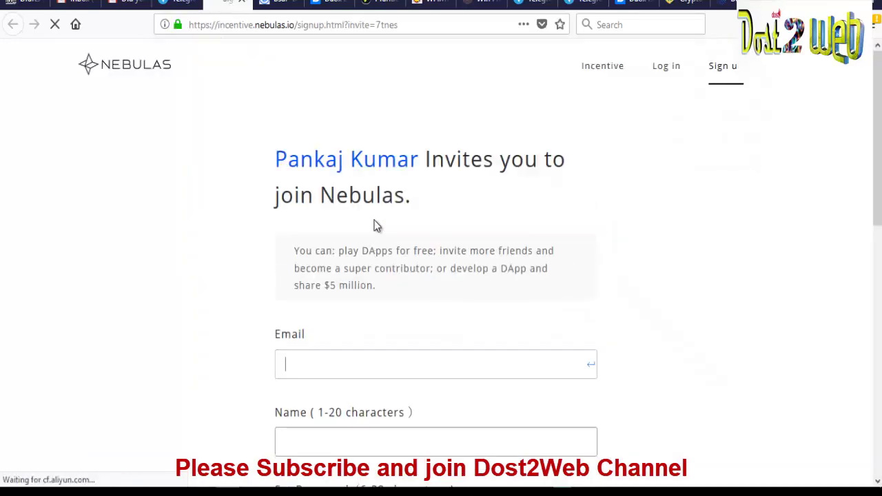
pyautogui.scroll(-3, 374, 226)
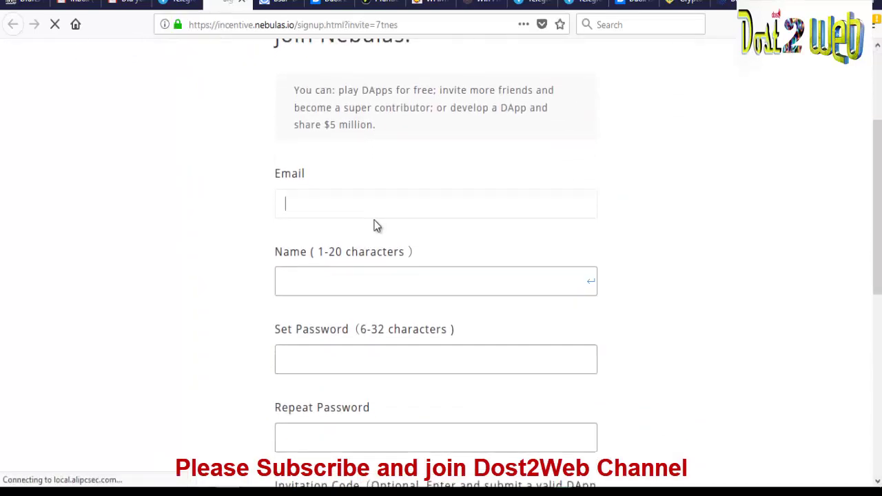
pyautogui.scroll(-2, 375, 226)
pyautogui.scroll(-2, 374, 225)
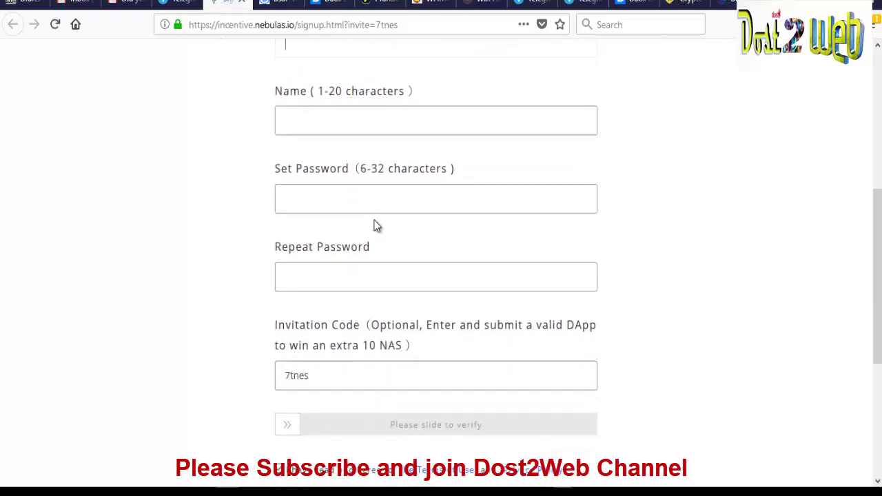
pyautogui.scroll(-1, 376, 226)
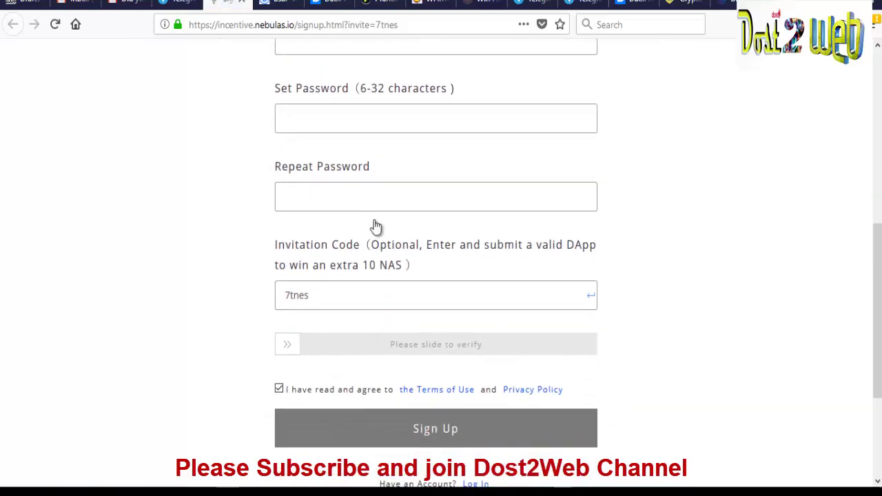
pyautogui.scroll(4, 377, 226)
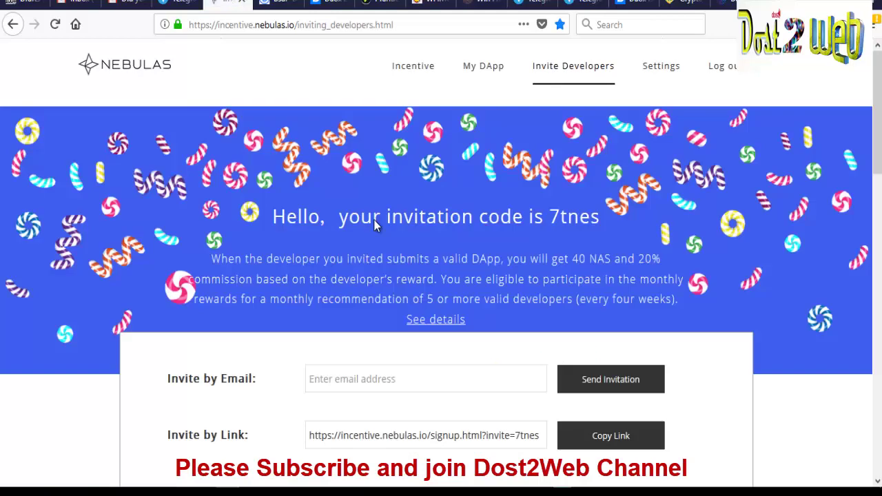
pyautogui.scroll(-3, 374, 225)
pyautogui.scroll(3, 375, 224)
pyautogui.scroll(-5, 374, 225)
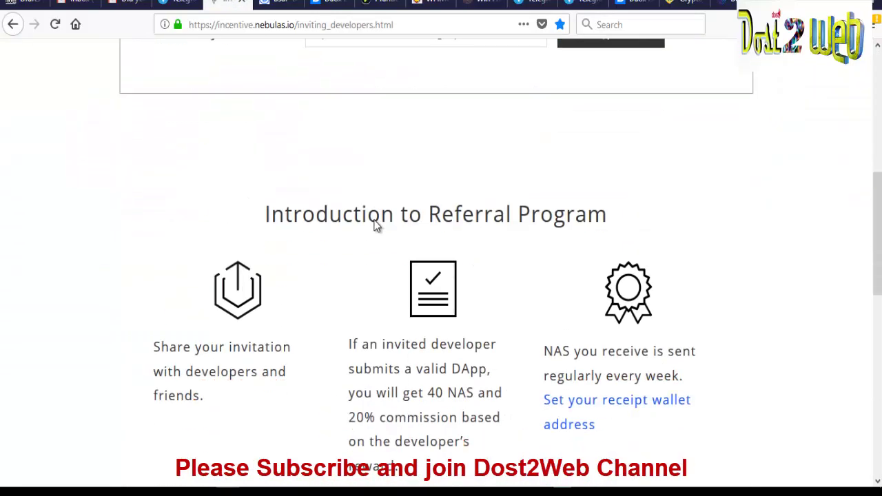
pyautogui.scroll(-2, 374, 225)
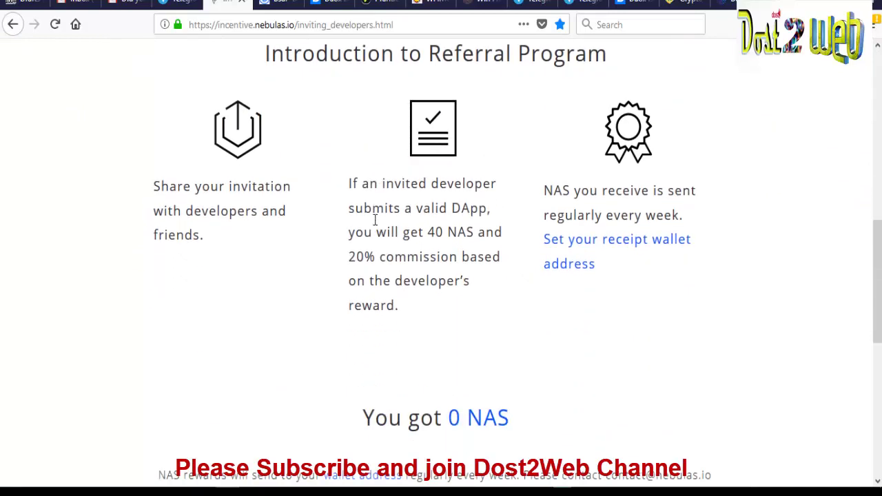
pyautogui.scroll(-1, 375, 224)
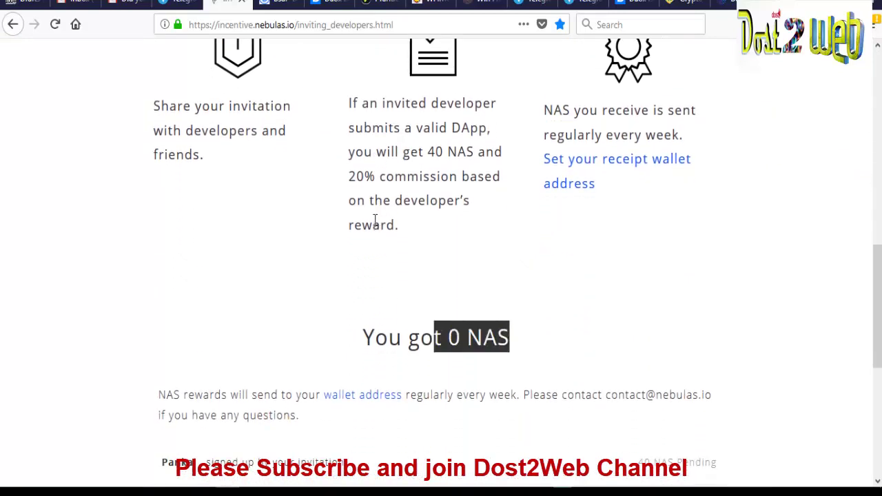
pyautogui.scroll(-2, 375, 224)
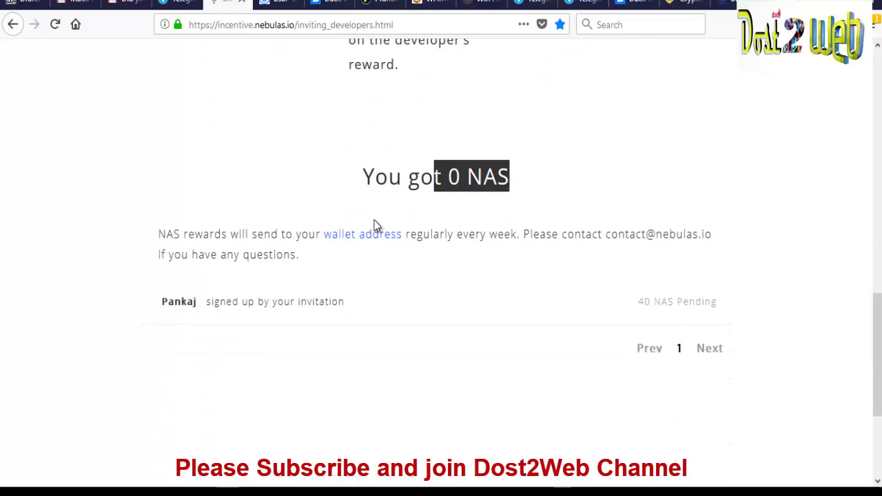
pyautogui.scroll(1, 374, 224)
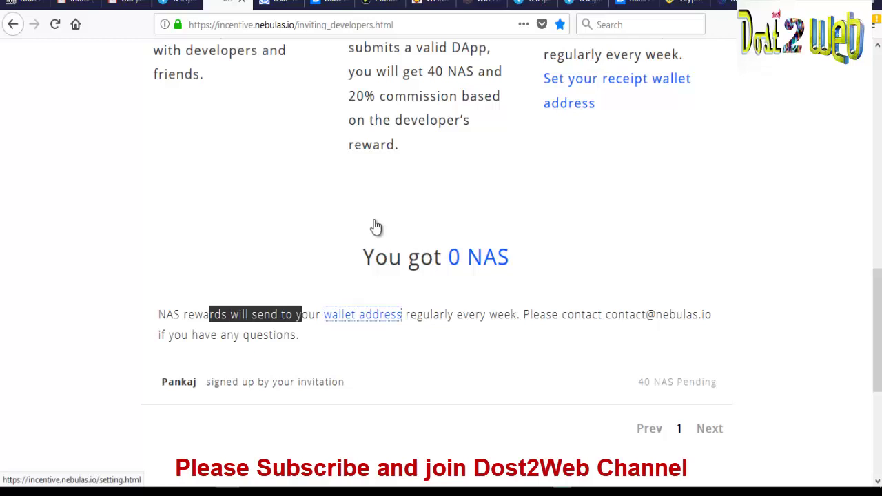
# Open the receipt wallet address settings and scroll down to the wallet field
pyautogui.click(376, 226)
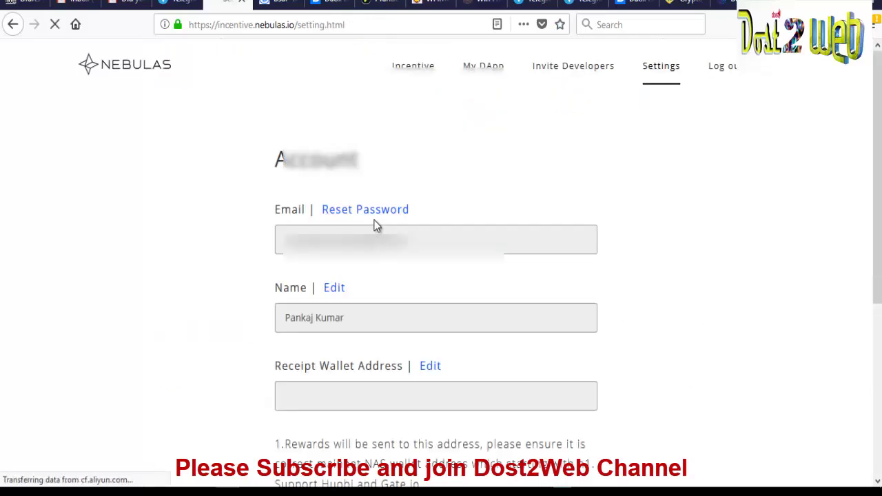
pyautogui.scroll(-2, 376, 226)
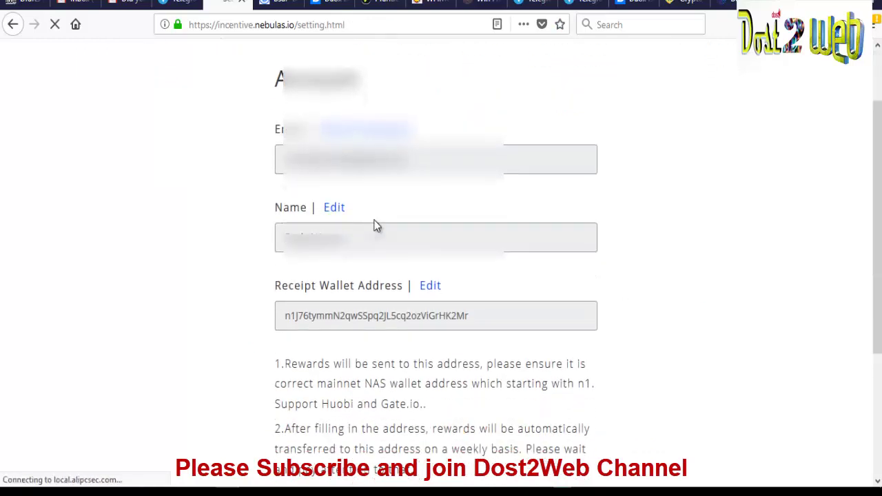
pyautogui.scroll(2, 375, 226)
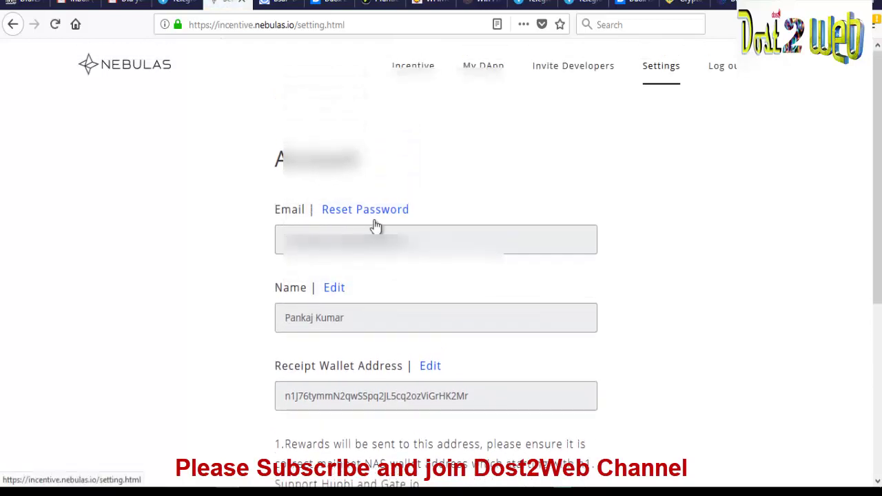
pyautogui.scroll(-2, 376, 226)
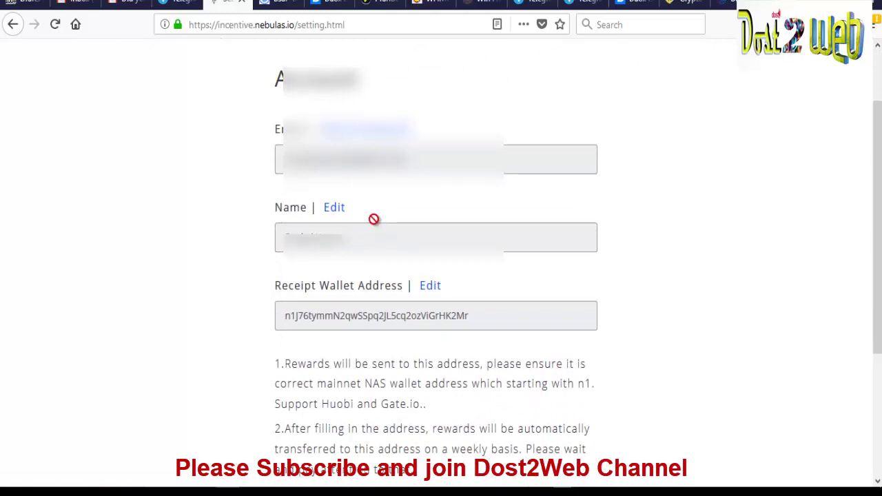
pyautogui.scroll(-5, 375, 220)
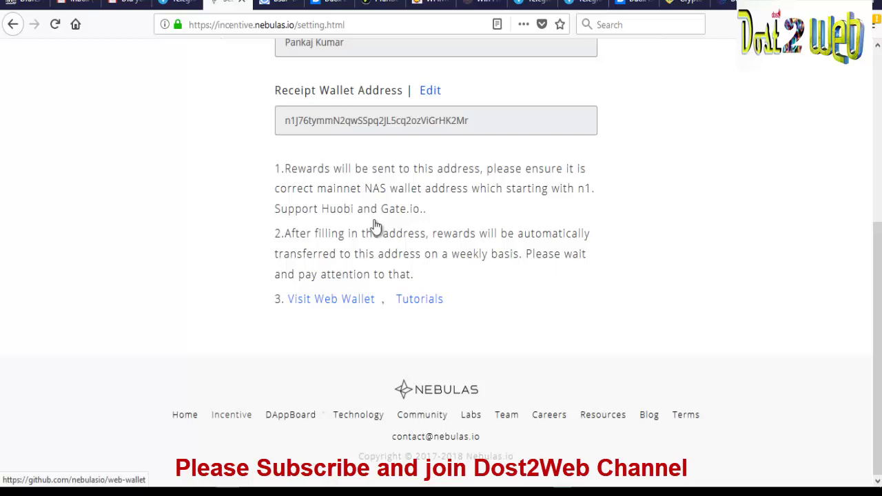
# Open the nebulasio/web-wallet GitHub repository and scroll down its page
pyautogui.click(375, 228)
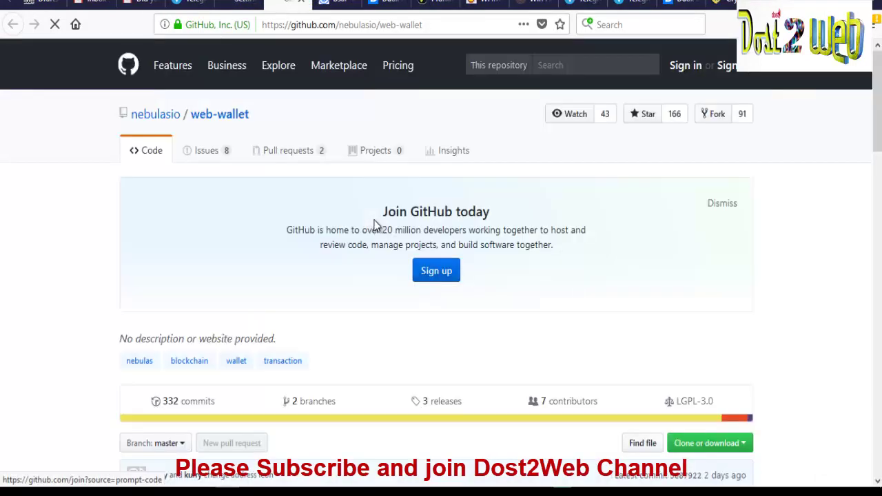
pyautogui.scroll(-3, 376, 226)
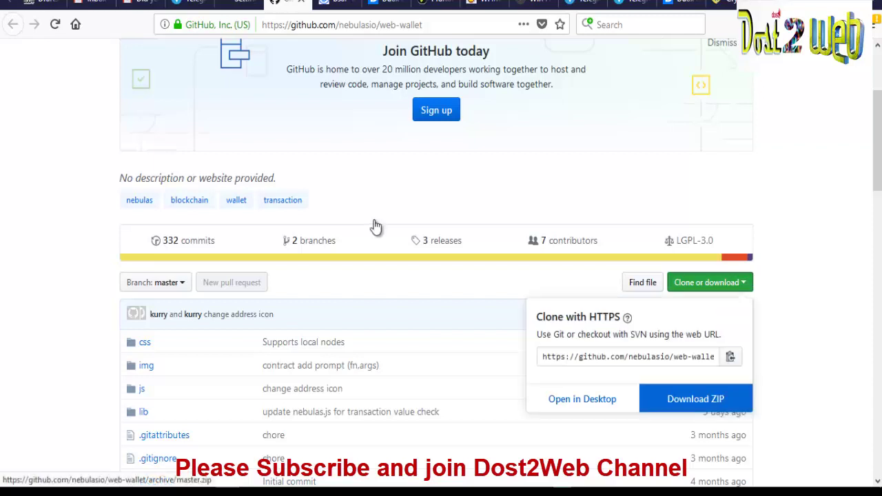
# Open the downloaded web-wallet-master folder and launch its index.html in a web browser
pyautogui.moveTo(172, 493)
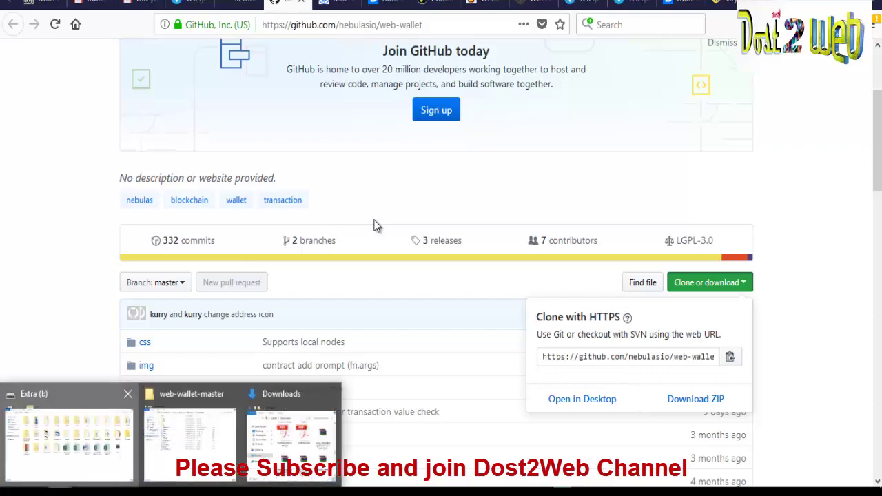
pyautogui.click(190, 434)
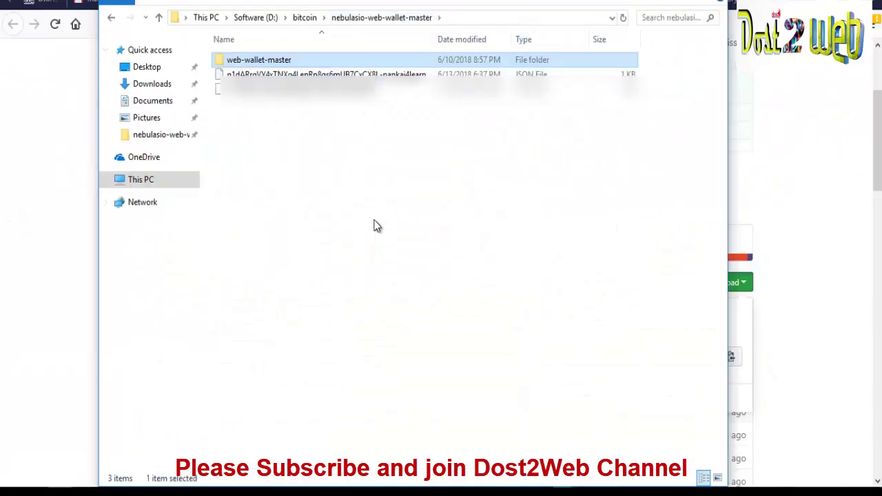
pyautogui.press('Return')
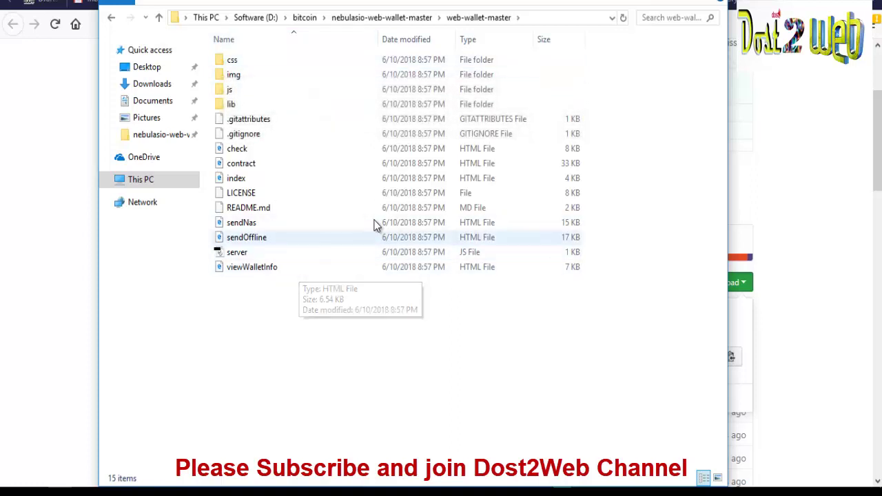
pyautogui.click(276, 178)
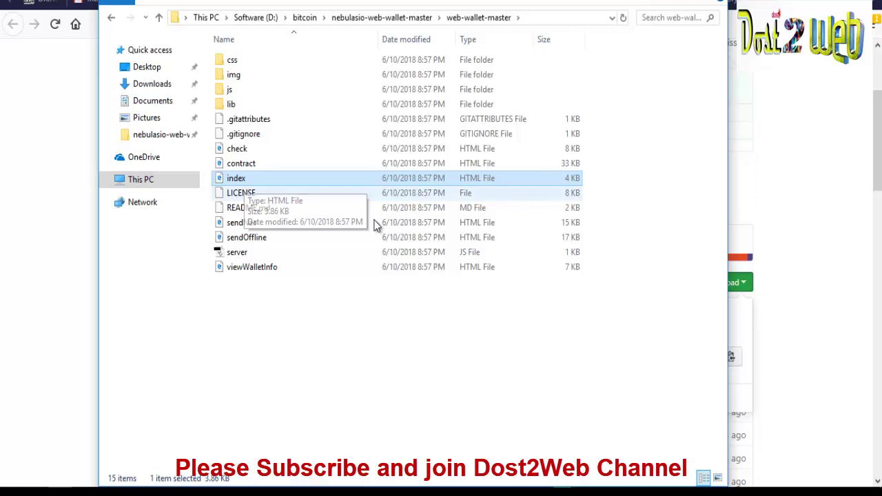
pyautogui.rightClick(243, 178)
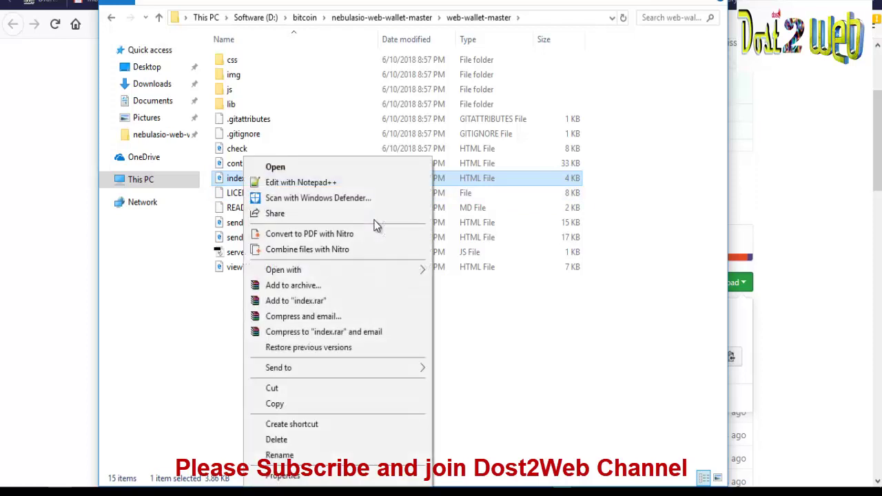
pyautogui.moveTo(310, 269)
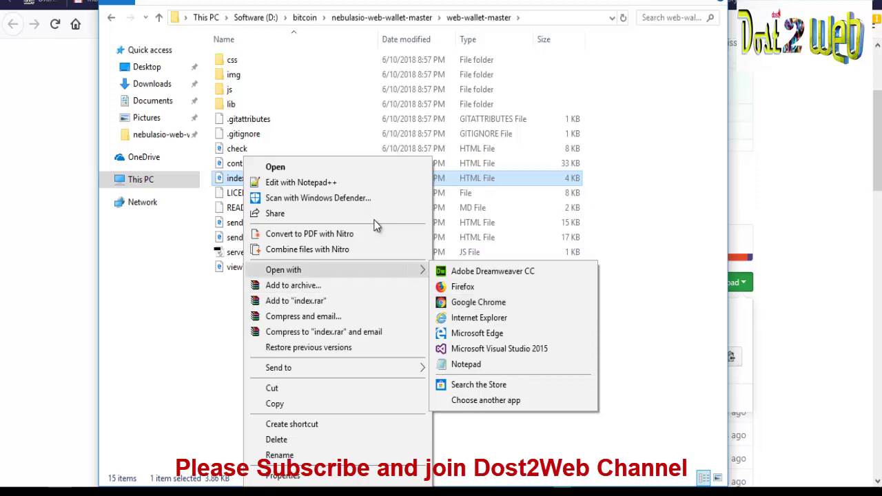
pyautogui.press('Escape')
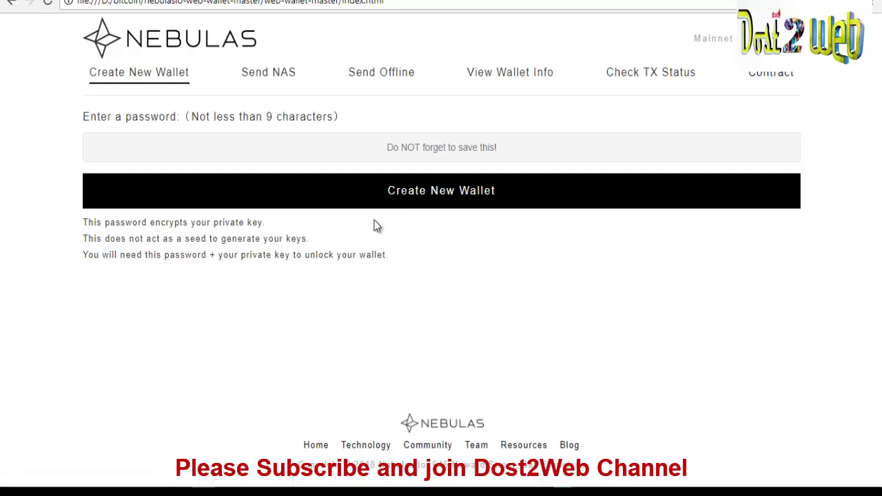
# Enter a wallet password, replacing a rejected 4-character one with a 9-character password
pyautogui.press('Tab')
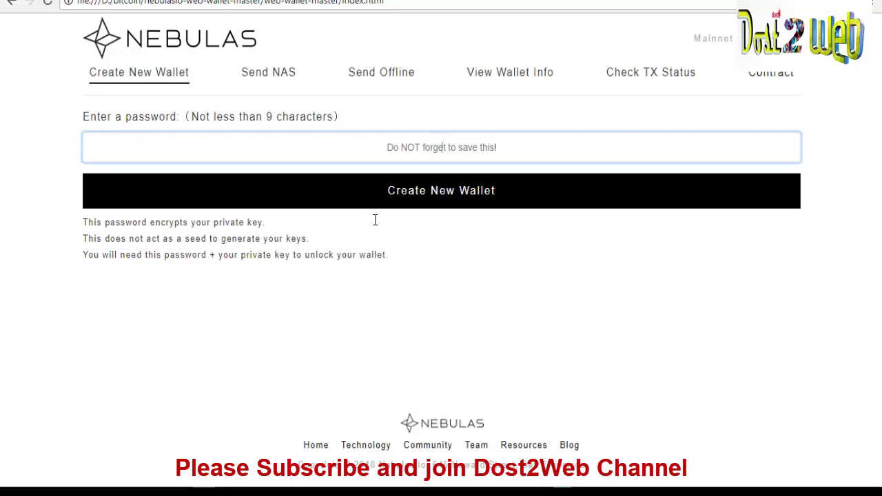
pyautogui.write('1234')
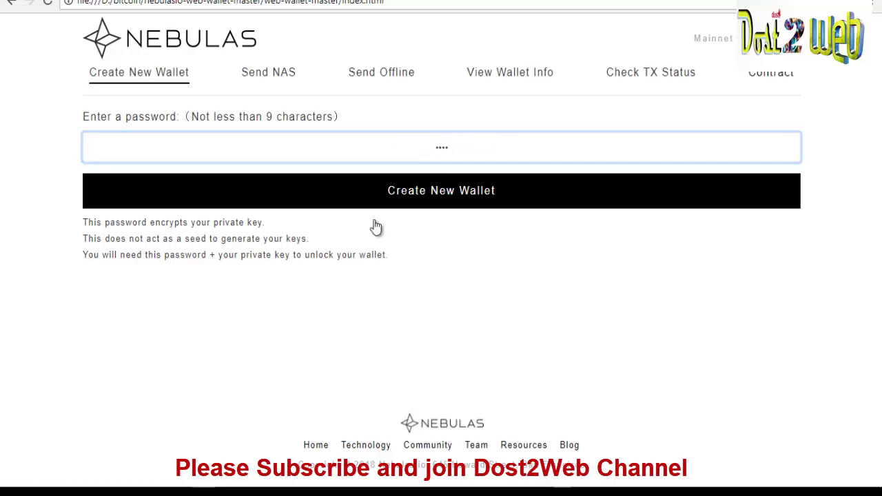
pyautogui.click(375, 222)
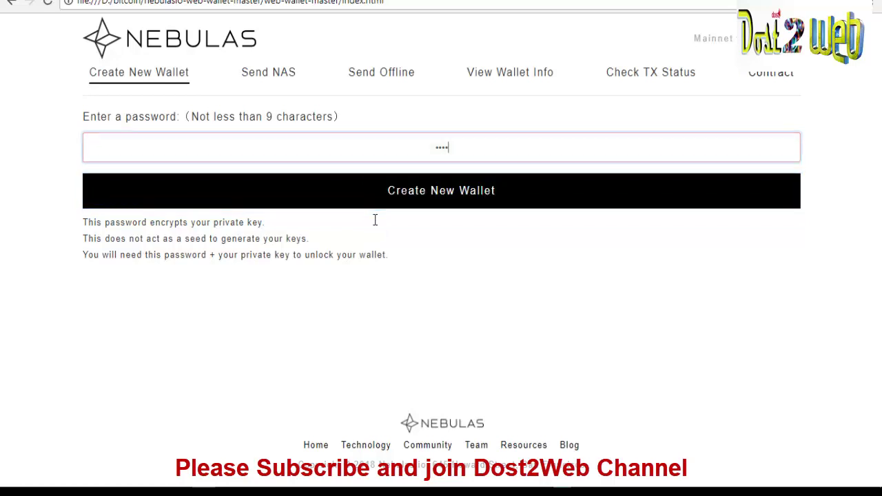
pyautogui.hotkey('shift', 'Tab')
pyautogui.press('BackSpace')
pyautogui.write('123456789')
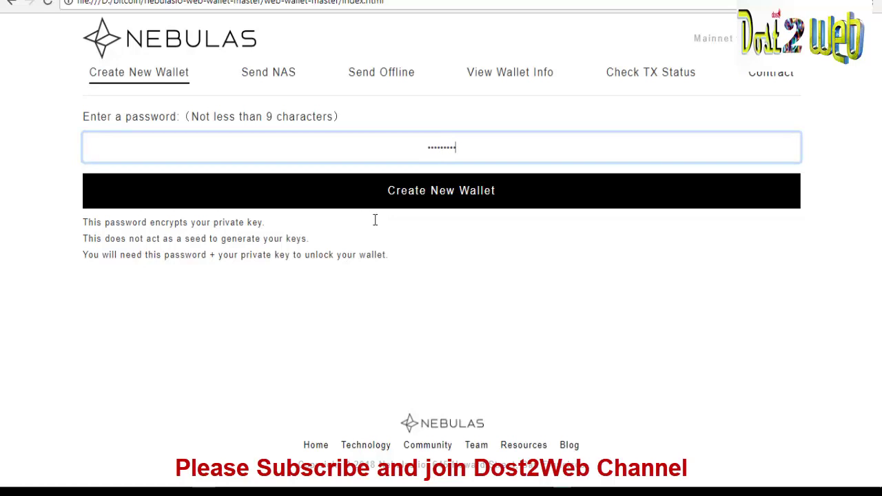
# Create the new Nebulas wallet and download its keystore JSON file
pyautogui.click(376, 224)
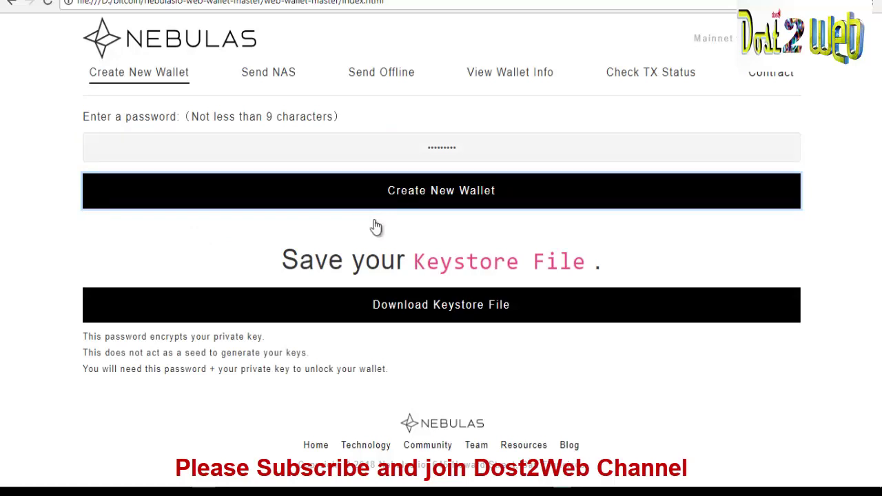
pyautogui.click(376, 227)
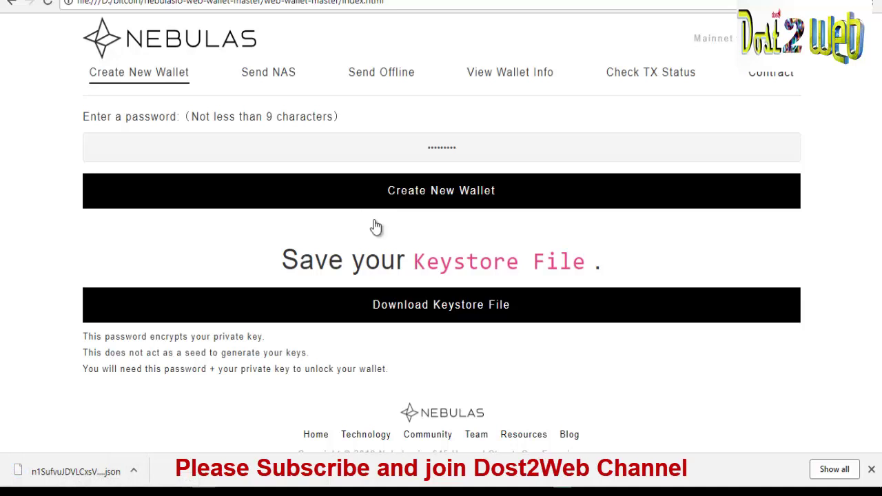
pyautogui.scroll(-1, 375, 228)
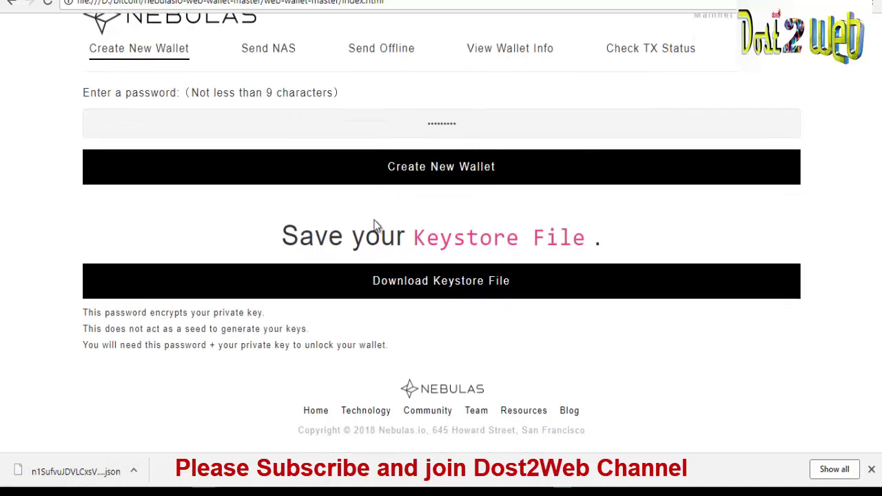
pyautogui.scroll(1, 376, 227)
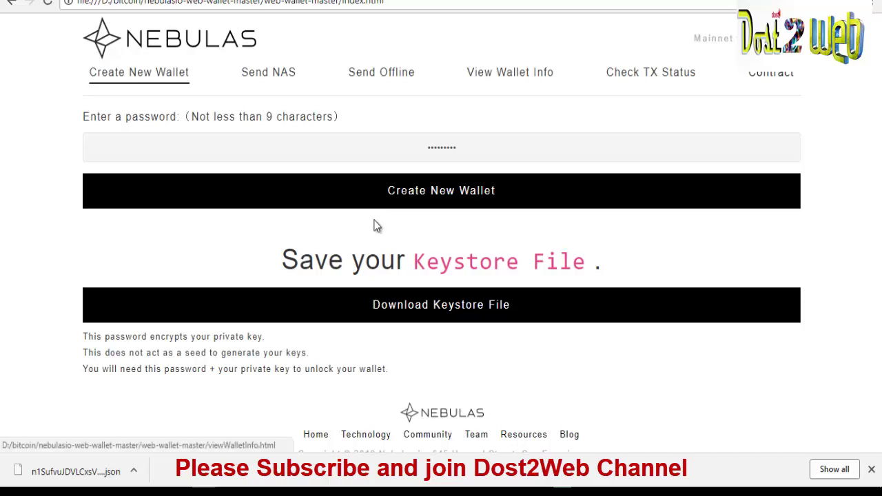
# Load the downloaded keystore .json as the wallet file under View Wallet Info
pyautogui.click(376, 228)
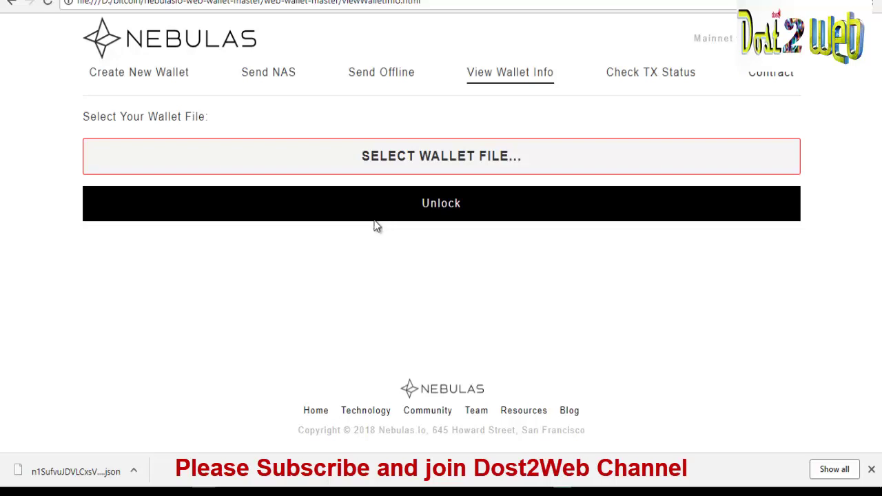
pyautogui.moveTo(76, 472); pyautogui.dragTo(345, 153)
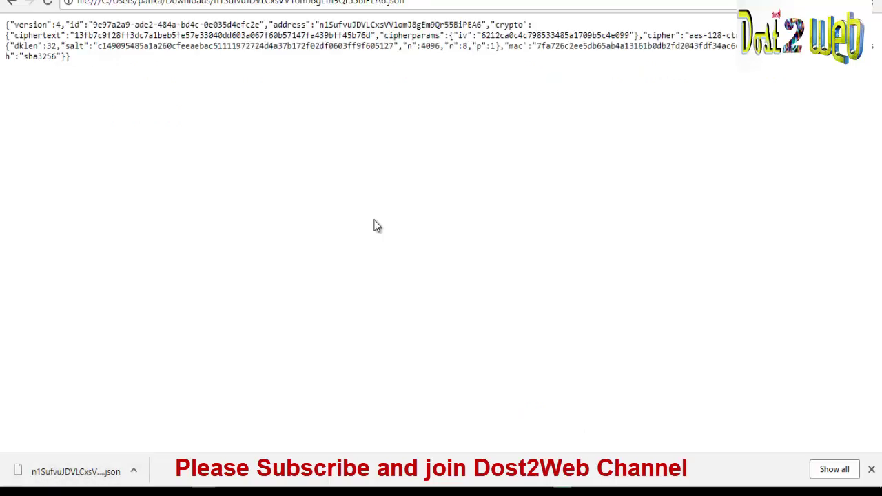
pyautogui.hotkey('alt', 'Left')
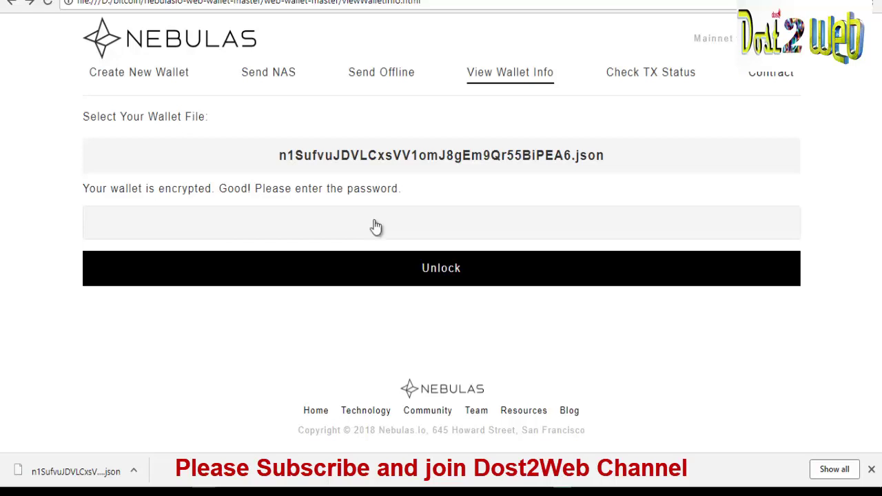
# Unlock the keystore with the wallet password
pyautogui.click(375, 221)
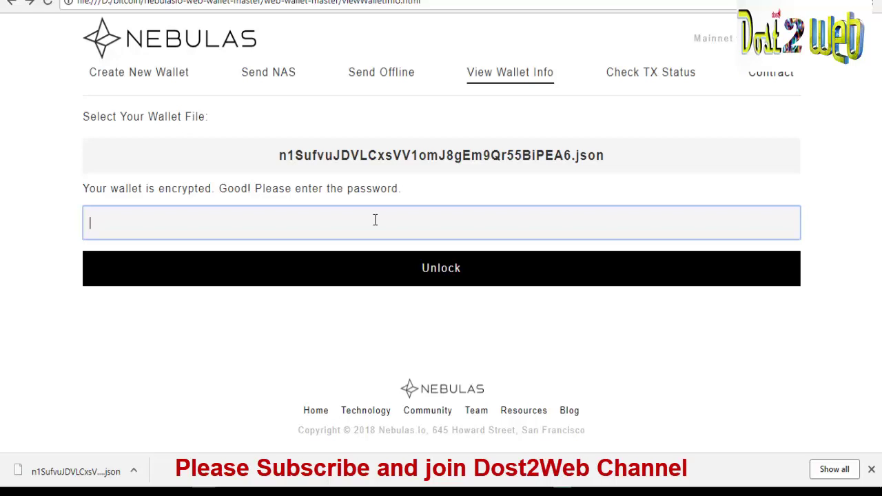
pyautogui.write('•••••••••')
pyautogui.press('Tab')
pyautogui.press('Return')
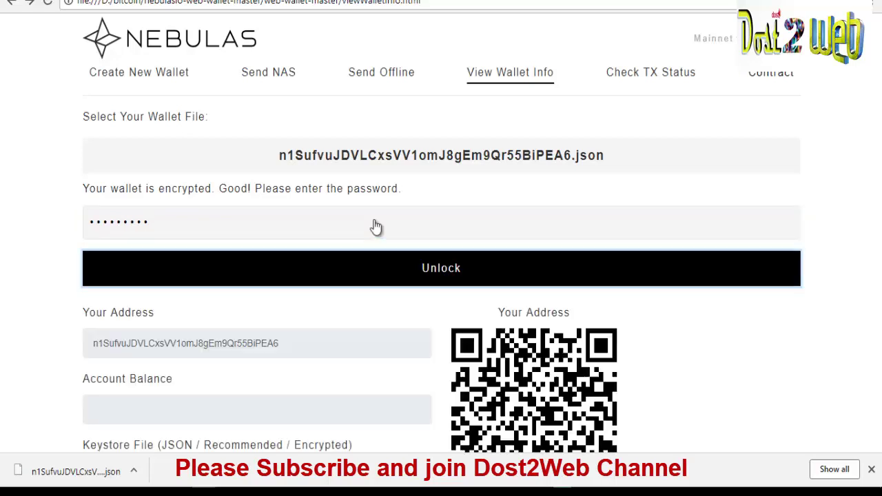
# Select and copy the displayed wallet address, shown with a 0 NAS balance
pyautogui.scroll(-1, 377, 226)
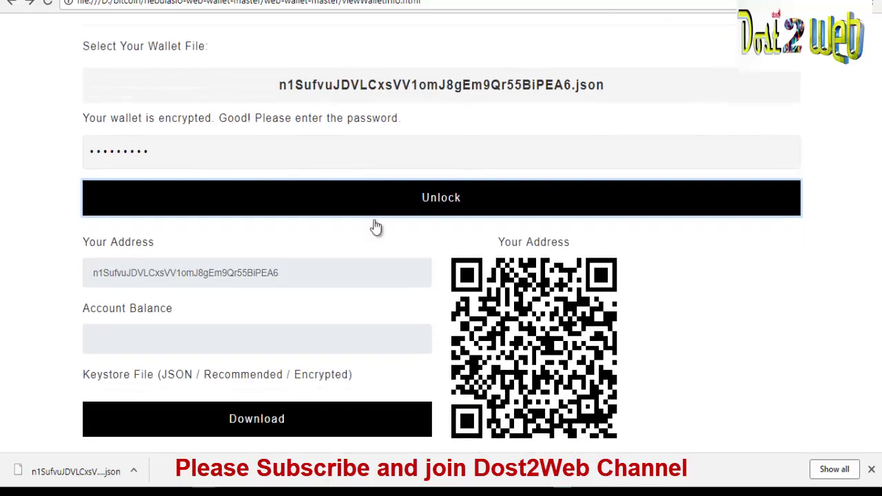
pyautogui.hotkey('shift', 'Left')
pyautogui.hotkey('shift', 'Left')
pyautogui.hotkey('shift', 'Left')
pyautogui.hotkey('shift', 'Left')
pyautogui.hotkey('shift', 'Left')
pyautogui.hotkey('shift', 'Left')
pyautogui.hotkey('shift', 'Left')
pyautogui.hotkey('shift', 'Left')
pyautogui.hotkey('shift', 'Left')
pyautogui.hotkey('shift', 'Left')
pyautogui.hotkey('shift', 'Left')
pyautogui.hotkey('shift', 'Left')
pyautogui.hotkey('shift', 'Left')
pyautogui.hotkey('shift', 'Left')
pyautogui.hotkey('shift', 'Left')
pyautogui.hotkey('shift', 'Left')
pyautogui.hotkey('shift', 'Left')
pyautogui.hotkey('shift', 'Left')
pyautogui.hotkey('shift', 'Left')
pyautogui.hotkey('shift', 'Left')
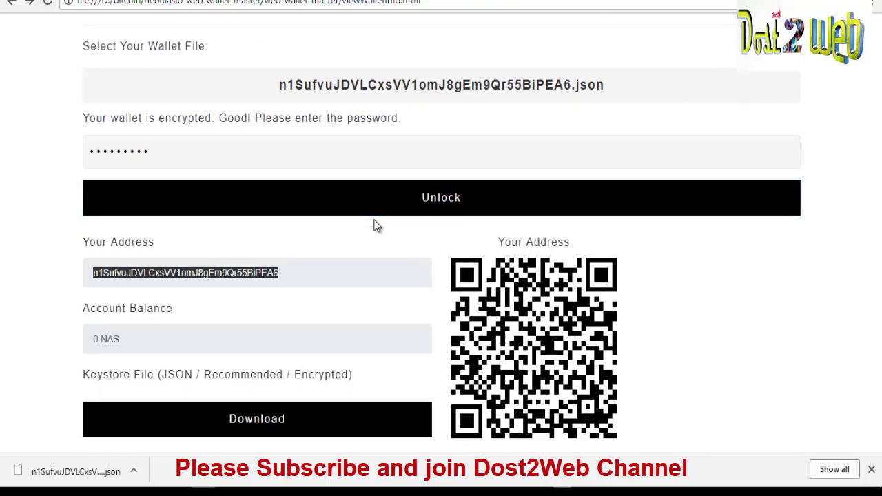
pyautogui.scroll(-2, 377, 227)
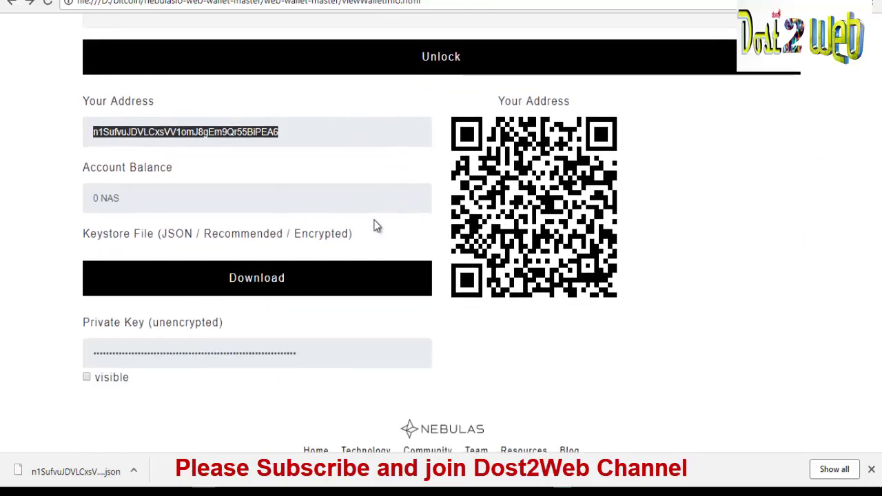
pyautogui.press('Menu')
pyautogui.press('Escape')
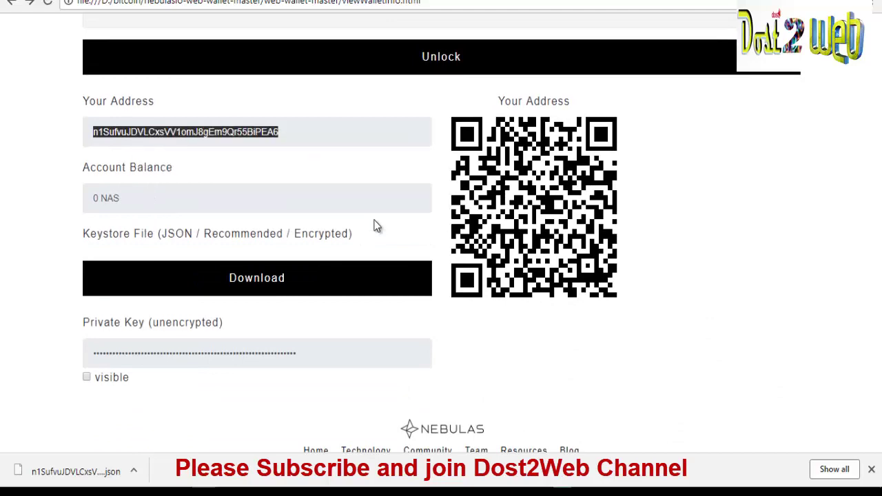
# On the incentive account settings page, edit the Receipt Wallet Address and select its contents
pyautogui.hotkey('alt', 'Tab')
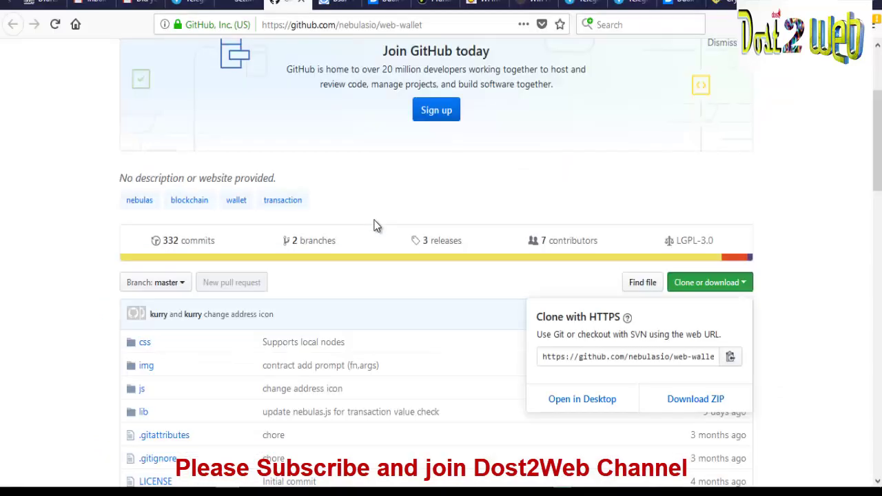
pyautogui.hotkey('alt', 'Tab')
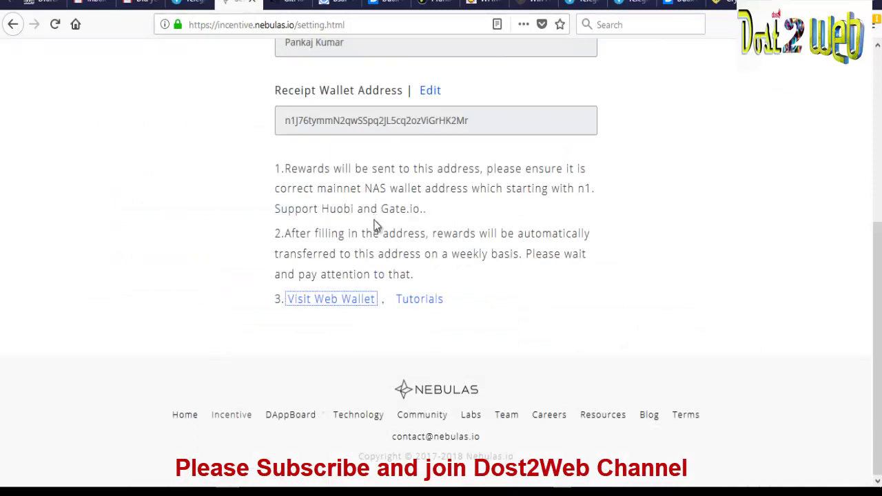
pyautogui.scroll(2, 376, 226)
pyautogui.hotkey('shift', 'Tab')
pyautogui.press('Return')
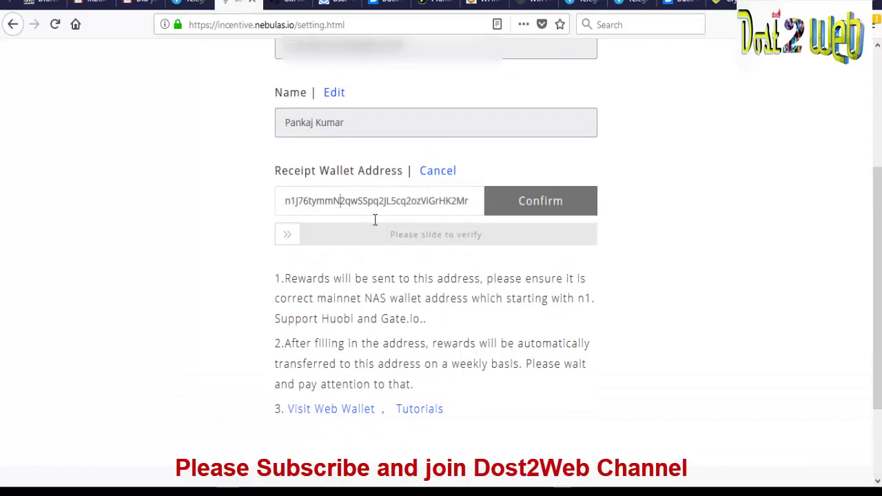
pyautogui.hotkey('ctrl', 'a')
pyautogui.click(375, 227)
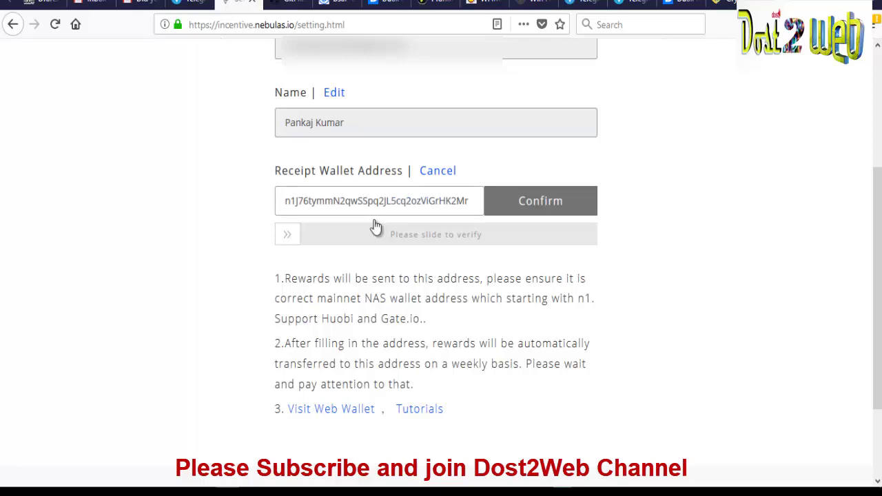
# Reload the account settings page to confirm the saved receipt wallet address
pyautogui.scroll(-3, 374, 225)
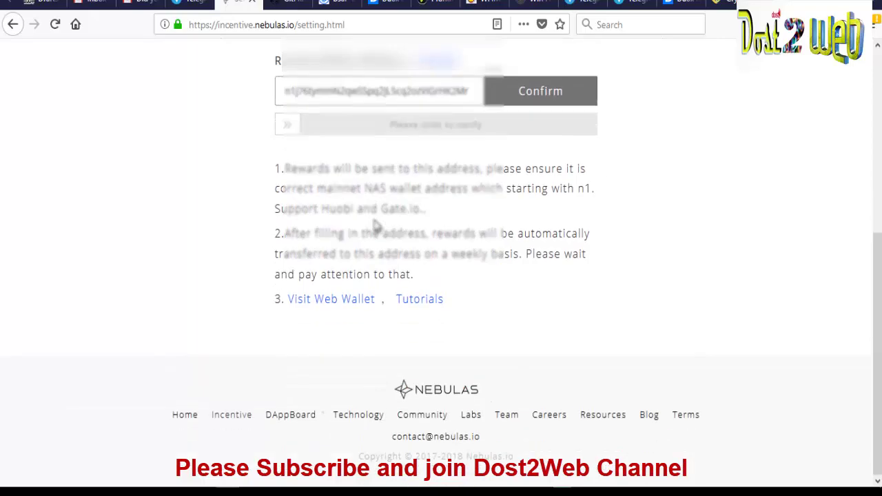
pyautogui.scroll(8, 374, 225)
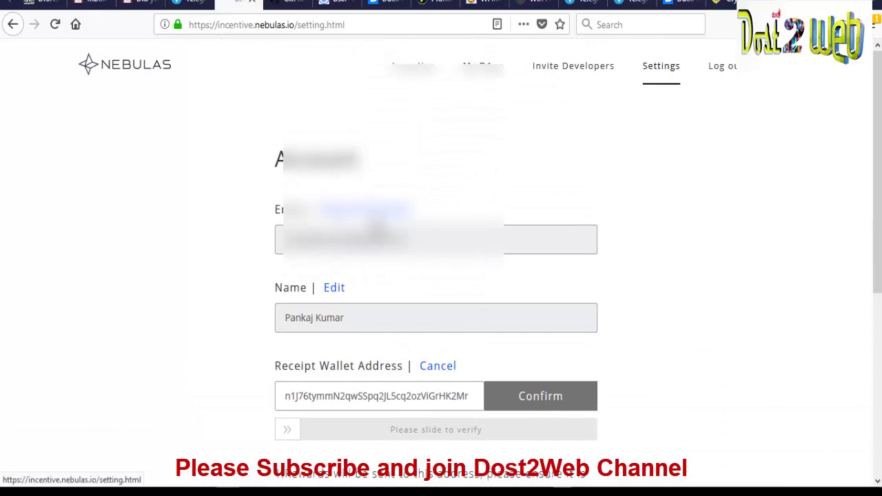
pyautogui.press('F5')
pyautogui.scroll(-3, 376, 231)
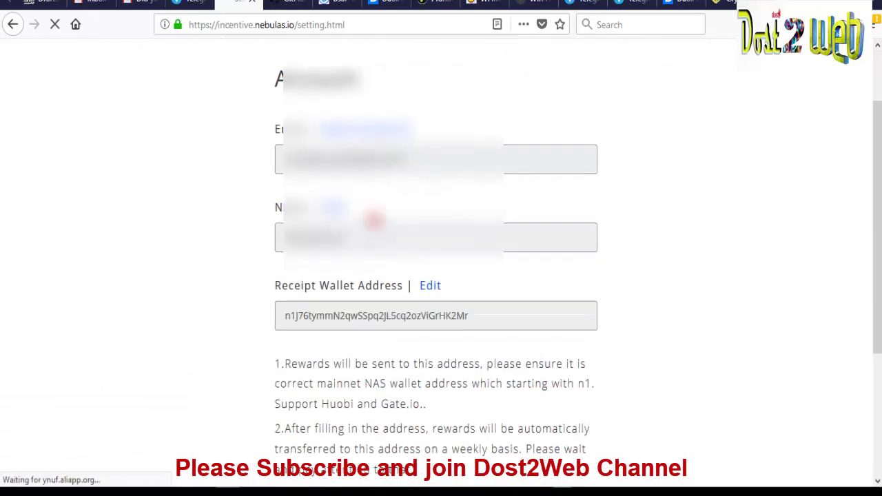
pyautogui.scroll(3, 436, 249)
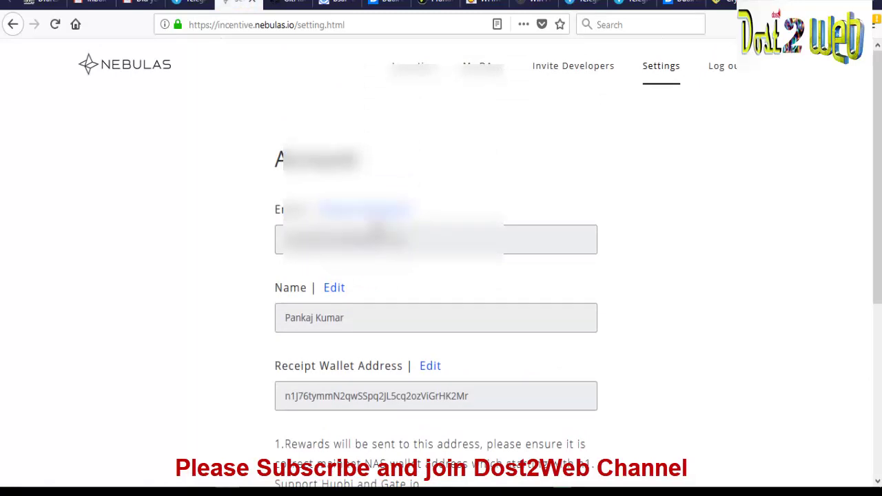
# Scroll back in the Telegram Dost2Web channel to the Daox DXC and Humanscape HUM airdrop posts
pyautogui.hotkey('ctrl', 'shift', 'Tab')
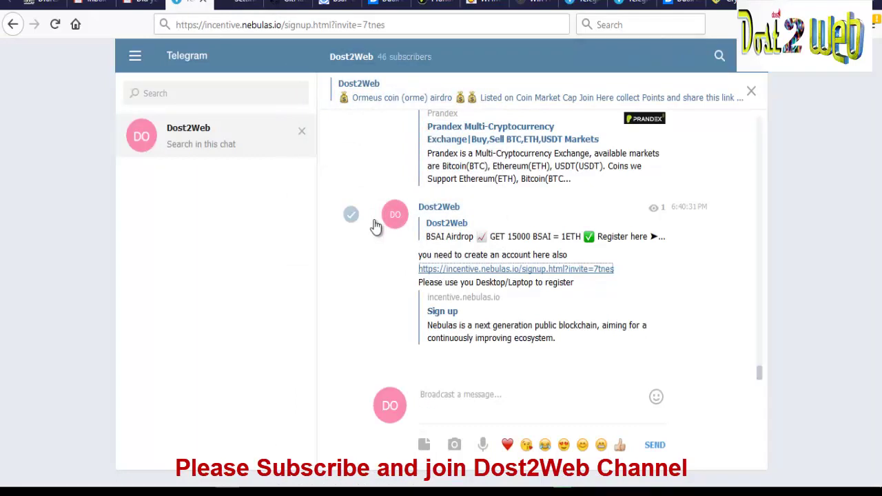
pyautogui.scroll(5, 375, 228)
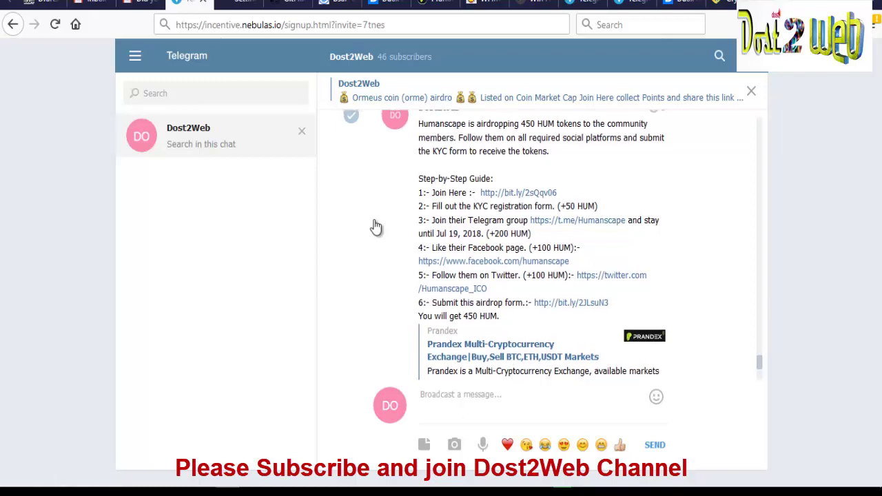
pyautogui.scroll(2, 376, 227)
pyautogui.scroll(4, 375, 228)
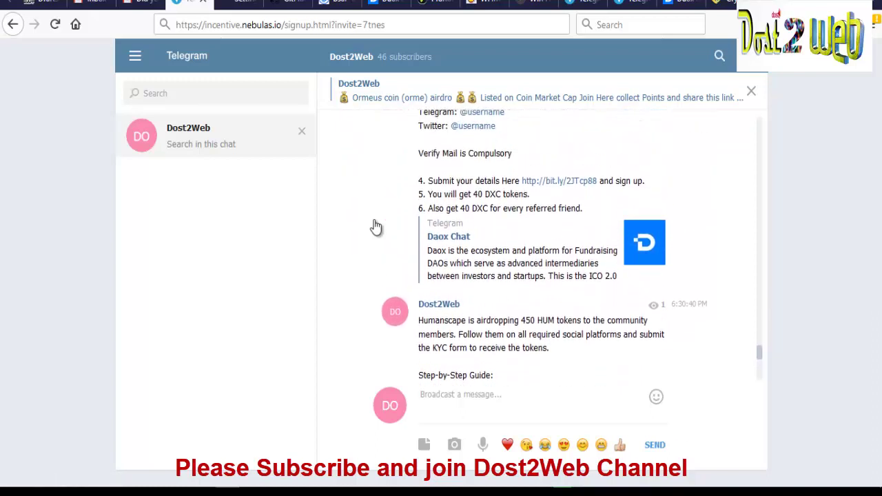